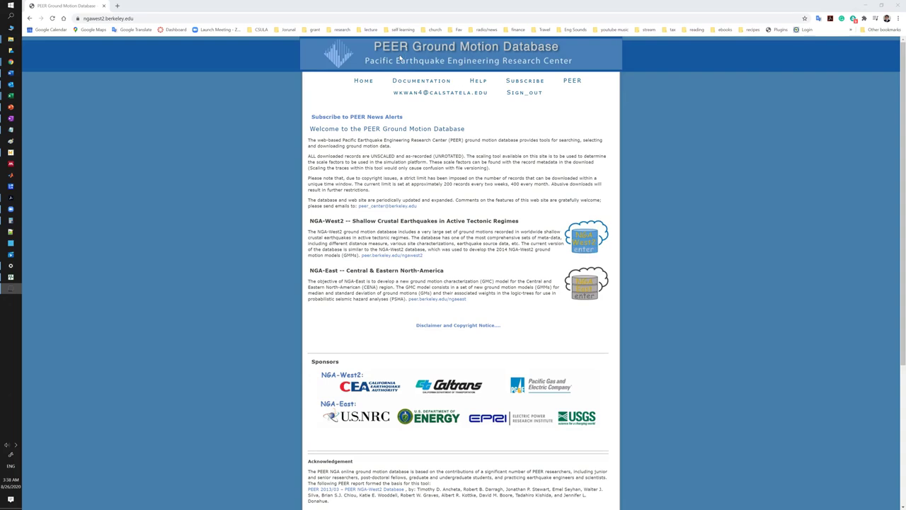
Navigate the PEER site and enter the NGA-West2 database.
click(402, 52)
click(490, 330)
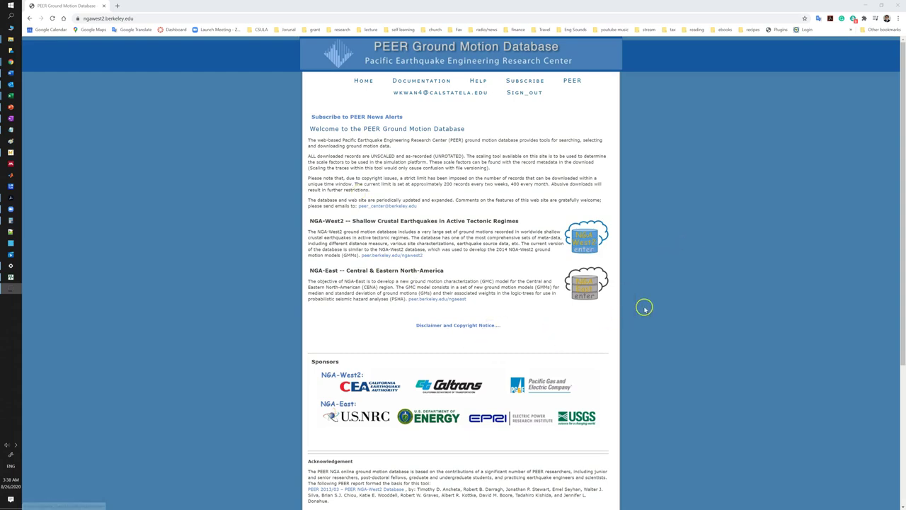
click(318, 225)
click(330, 222)
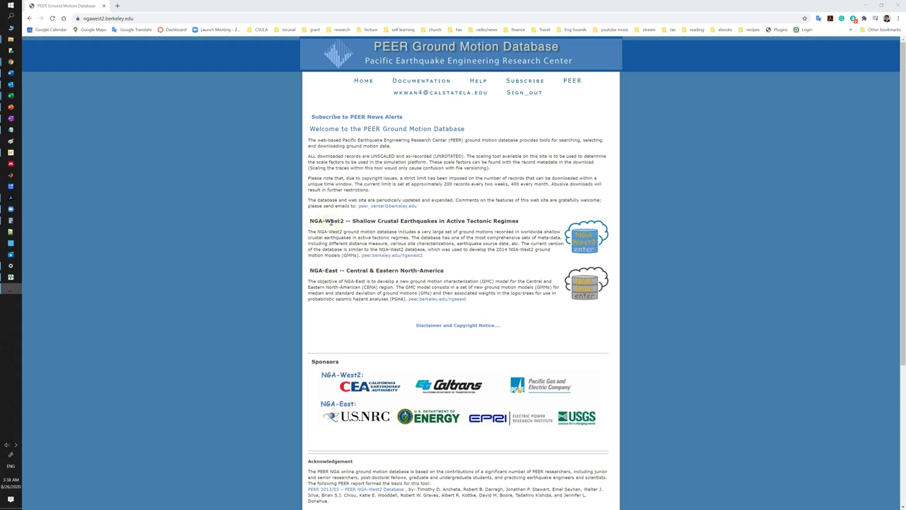
click(327, 274)
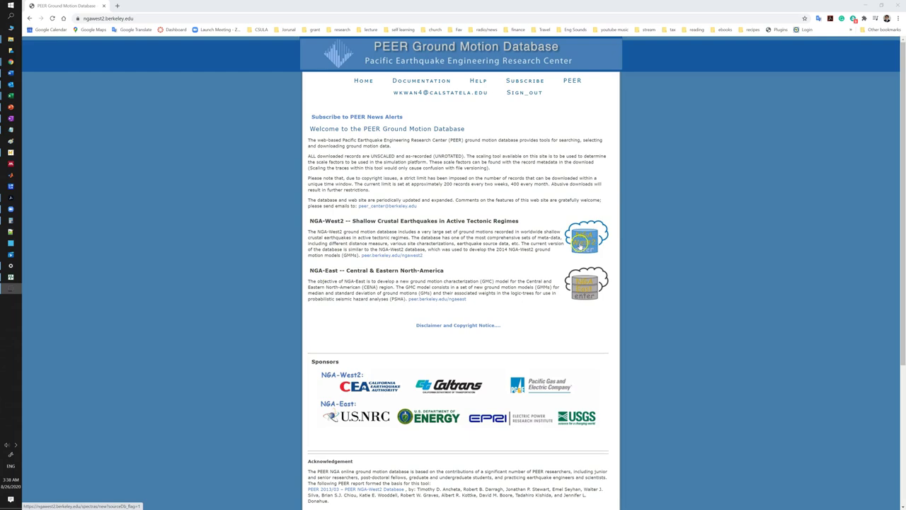
click(600, 284)
click(582, 288)
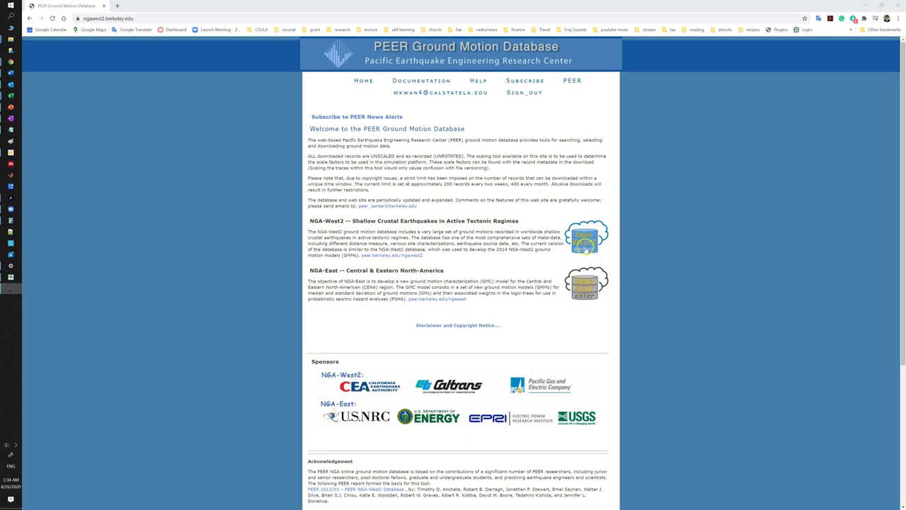
click(584, 244)
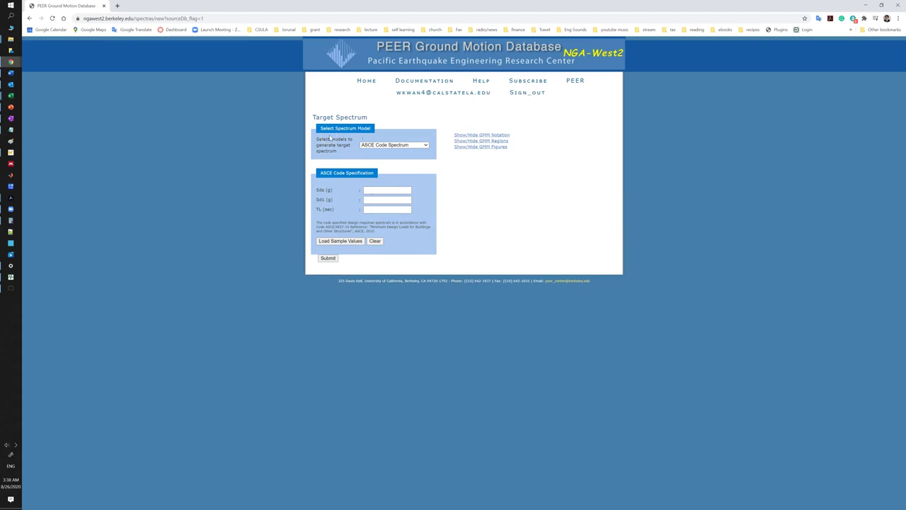
Review the ASCE Code, PEER NGA-West2 and User Defined spectrum models, keeping ASCE Code Spectrum.
click(328, 136)
click(341, 118)
click(419, 145)
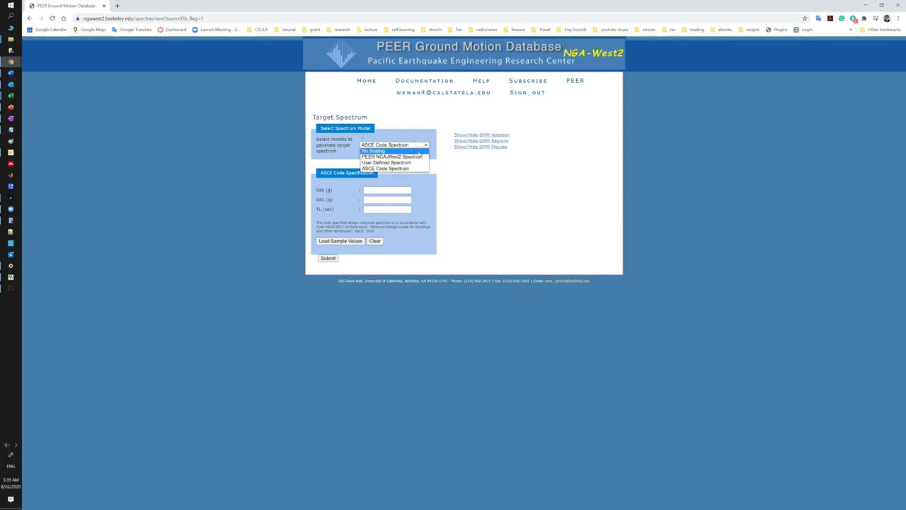
click(418, 168)
click(413, 157)
click(414, 169)
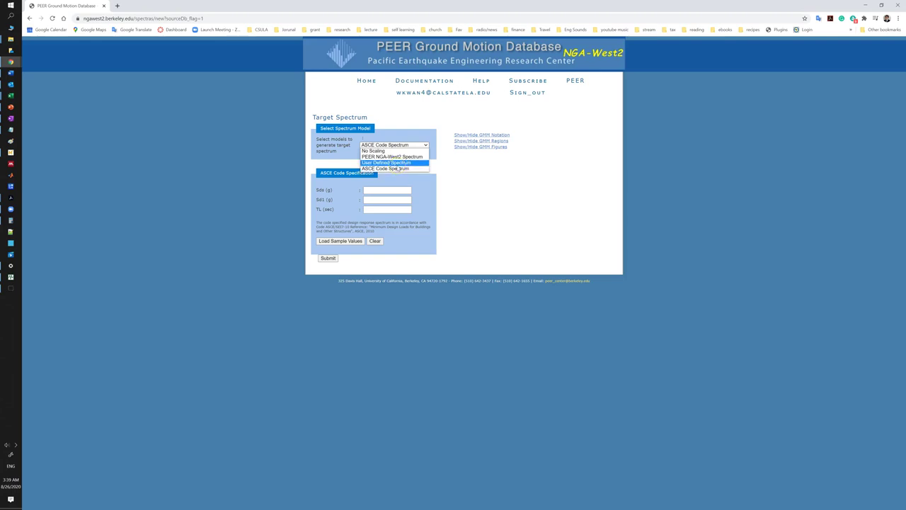
click(394, 170)
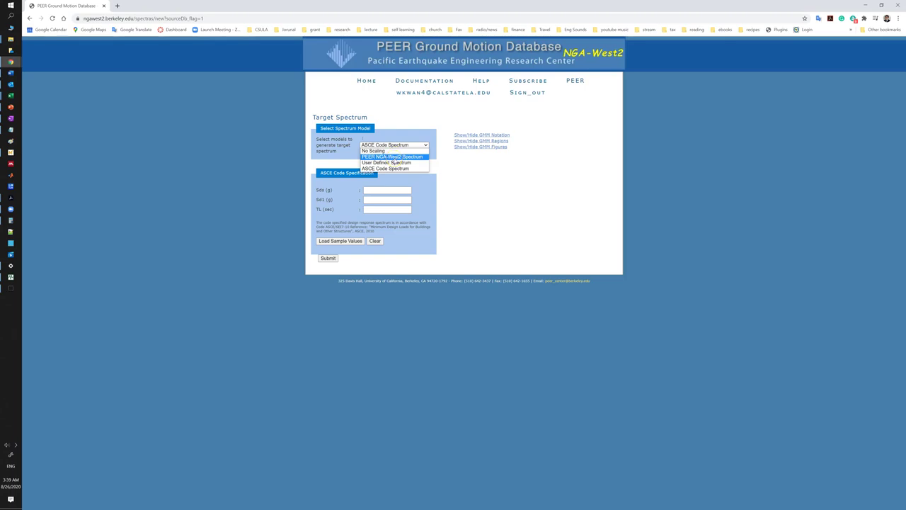
click(393, 158)
click(394, 163)
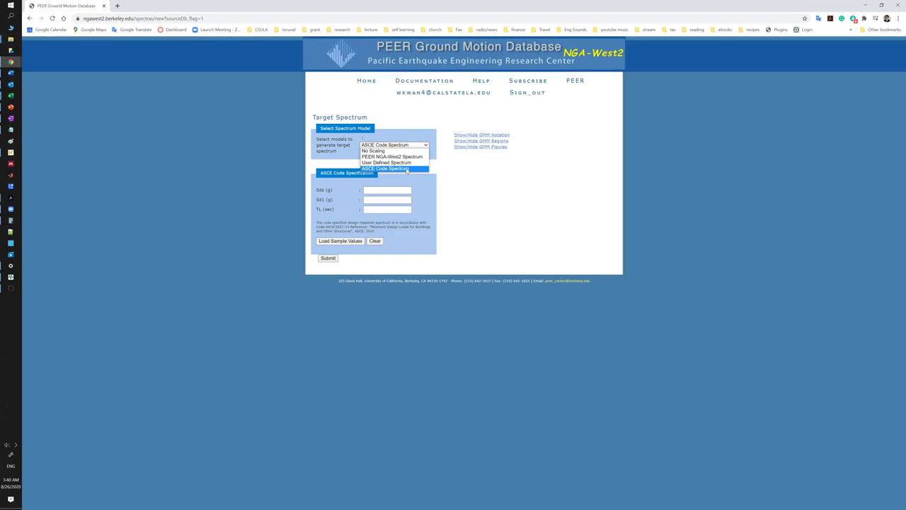
click(407, 168)
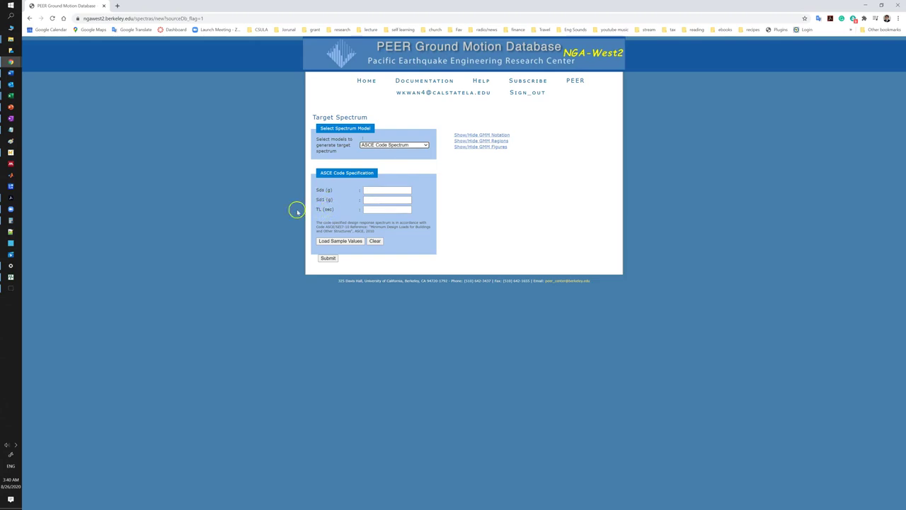
Snap the PowerPoint design spectrum slide left and the Chrome PEER page right.
click(11, 108)
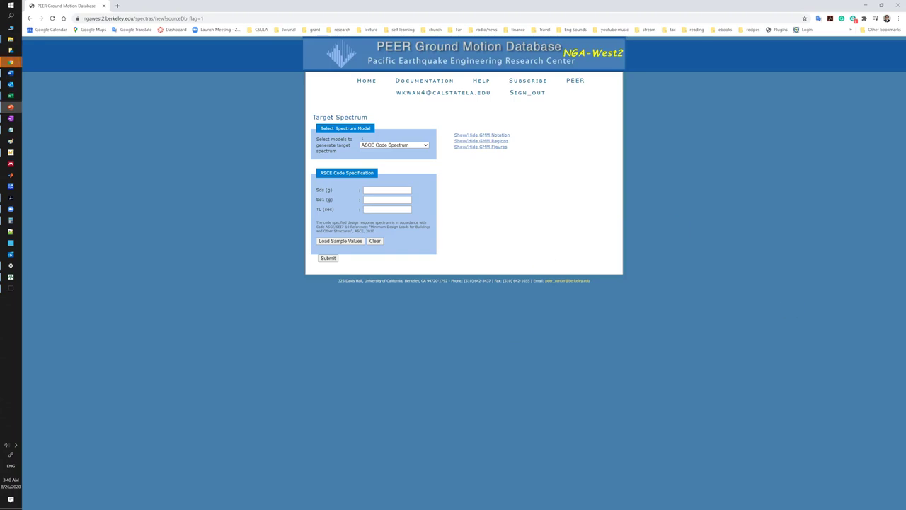
drag(902, 371, 4, 142)
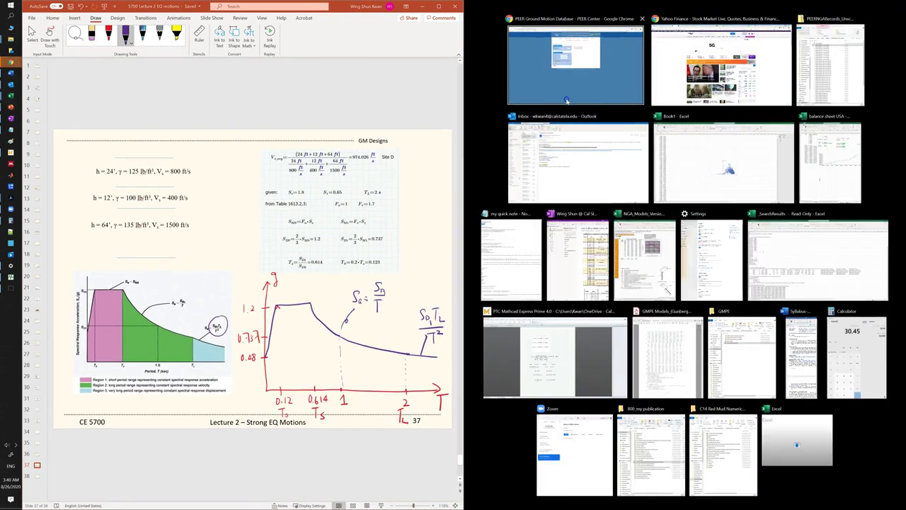
click(566, 99)
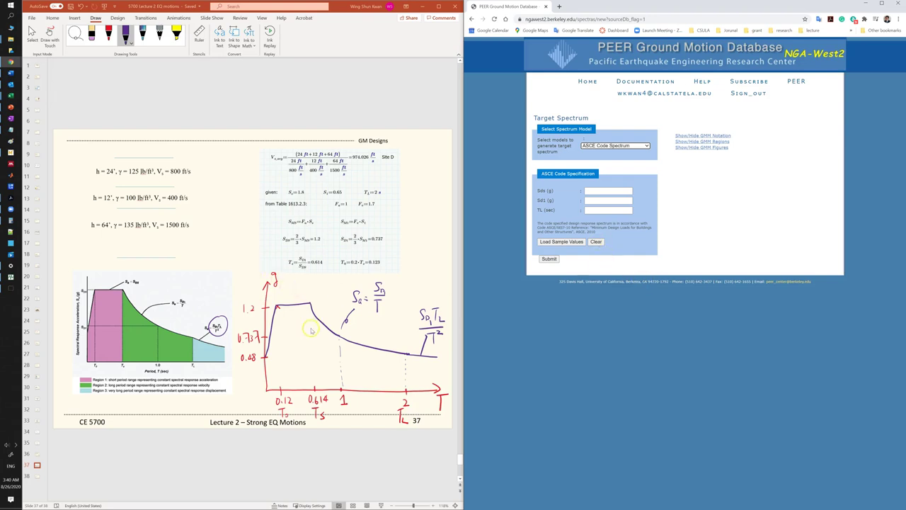
scroll(311, 330, up, 1)
scroll(310, 382, down, 1)
Enter Sds 1.2, Sd1 0.737 and TL 2.0, then submit to plot the ASCE target spectrum.
click(605, 190)
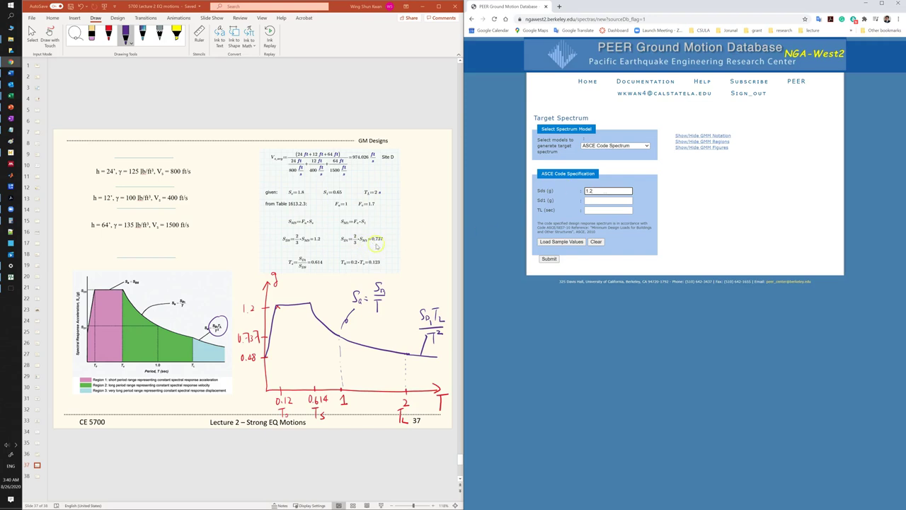
click(621, 200)
text(0.737)
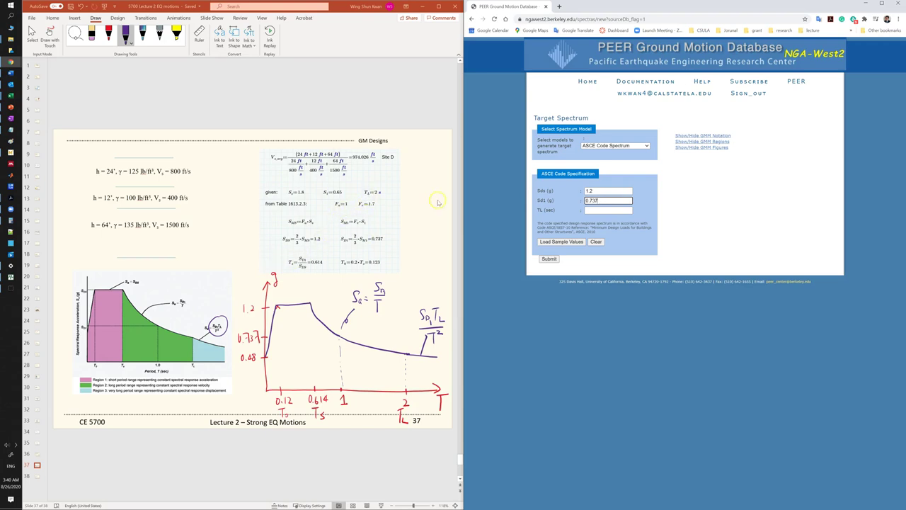
click(595, 211)
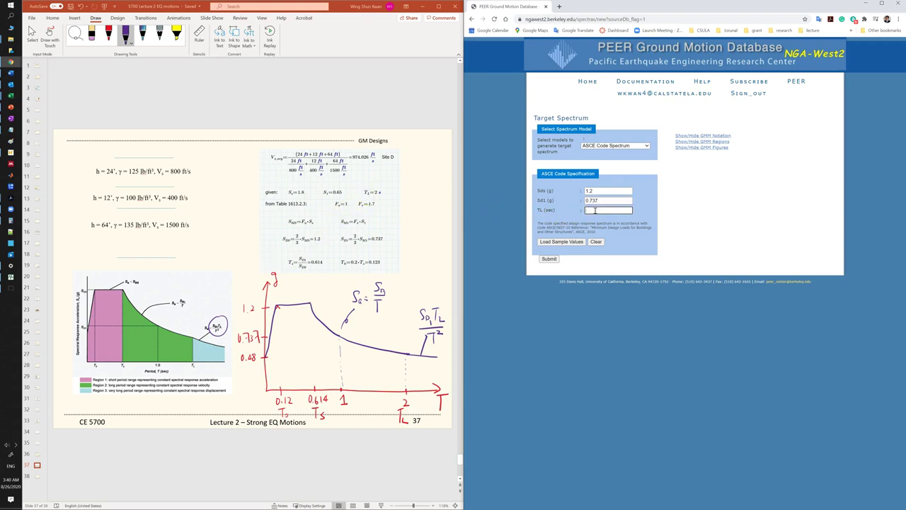
click(549, 259)
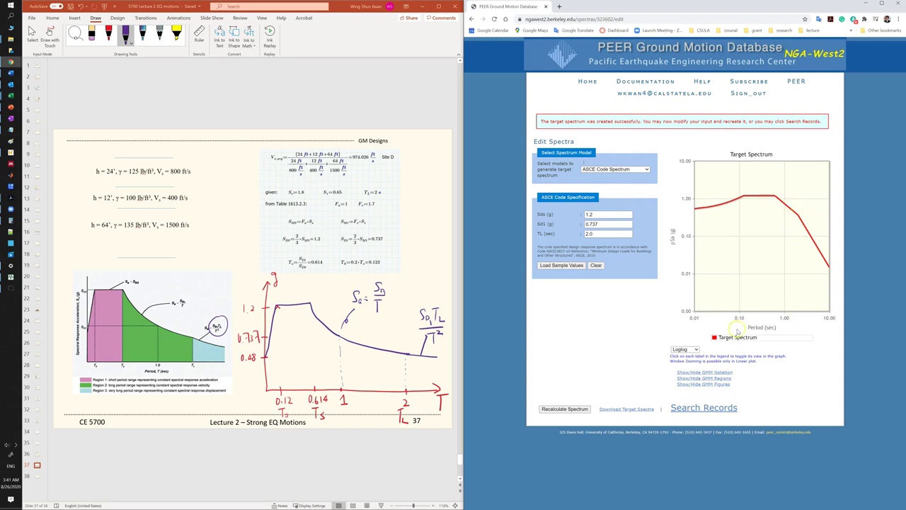
Replot the target spectrum on linear axes, then return it to log-log axes.
click(688, 349)
click(683, 373)
click(696, 350)
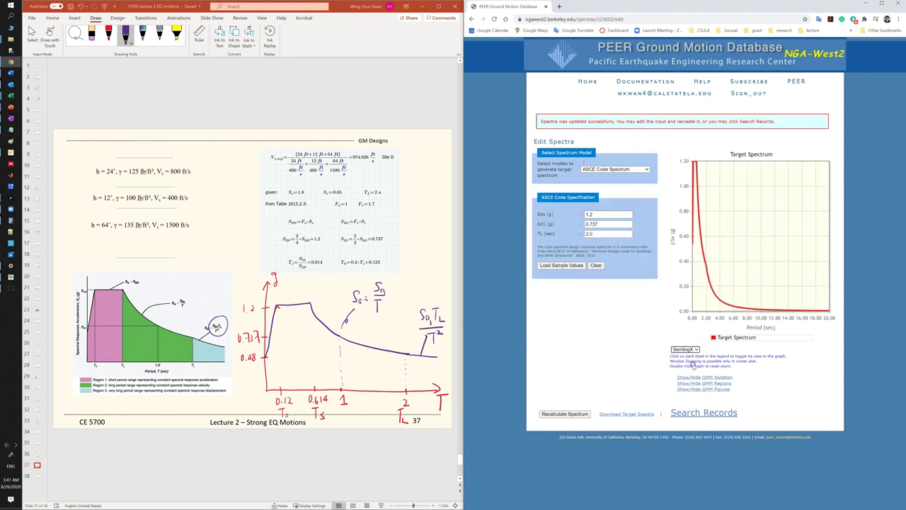
click(693, 364)
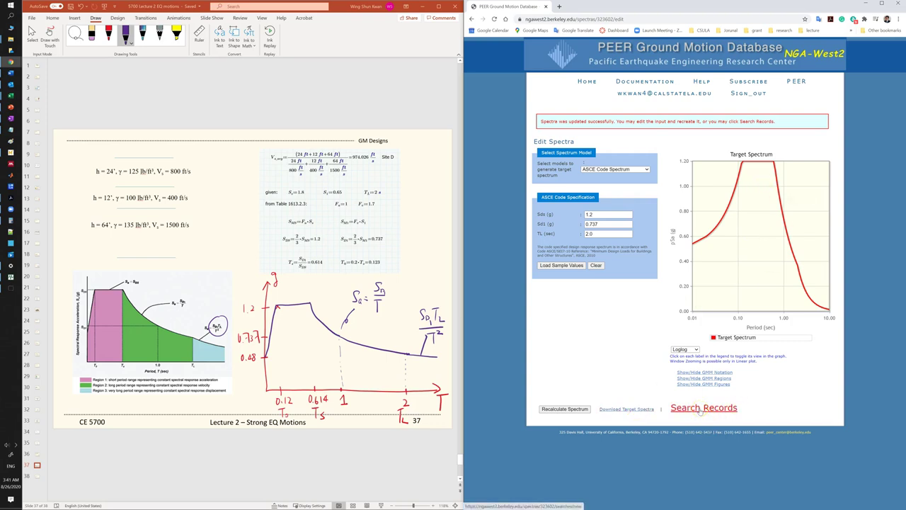
click(699, 409)
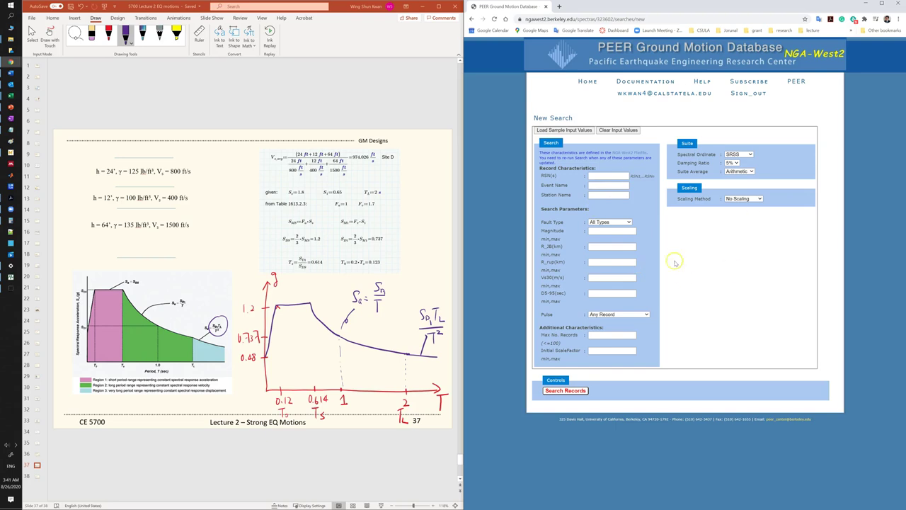
click(612, 177)
click(599, 186)
click(594, 198)
click(623, 222)
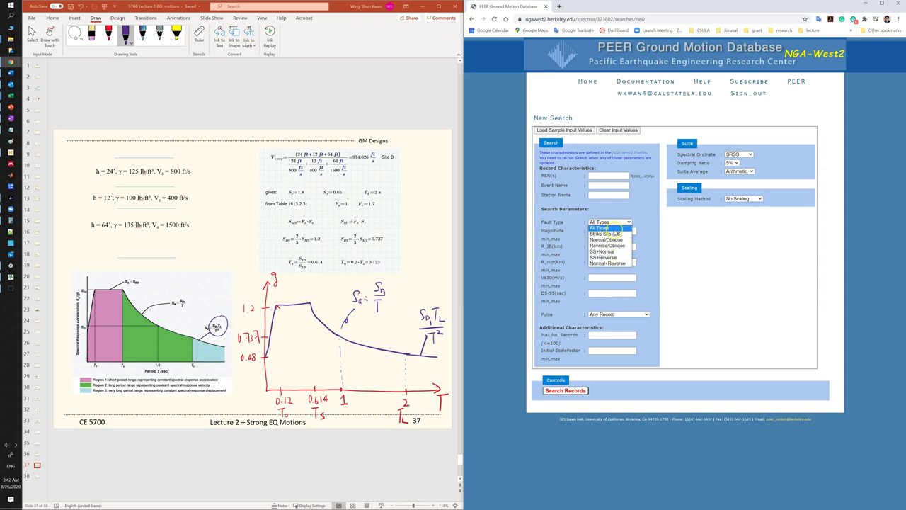
click(652, 239)
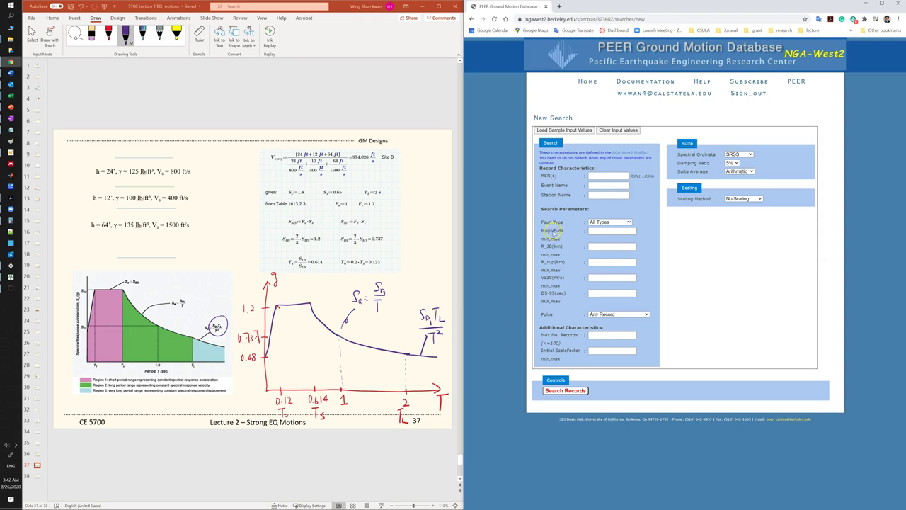
click(592, 231)
text(7)
Adjust the search criteria, including the maximum number of records.
click(558, 246)
click(599, 333)
click(735, 162)
Keep No Scaling as the scaling method and run the search for unscaled SRSS spectra.
click(741, 201)
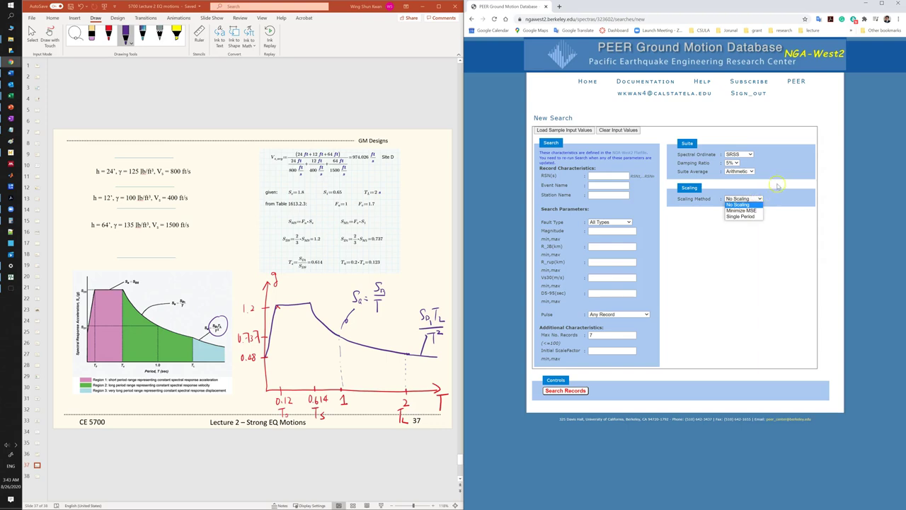
click(777, 186)
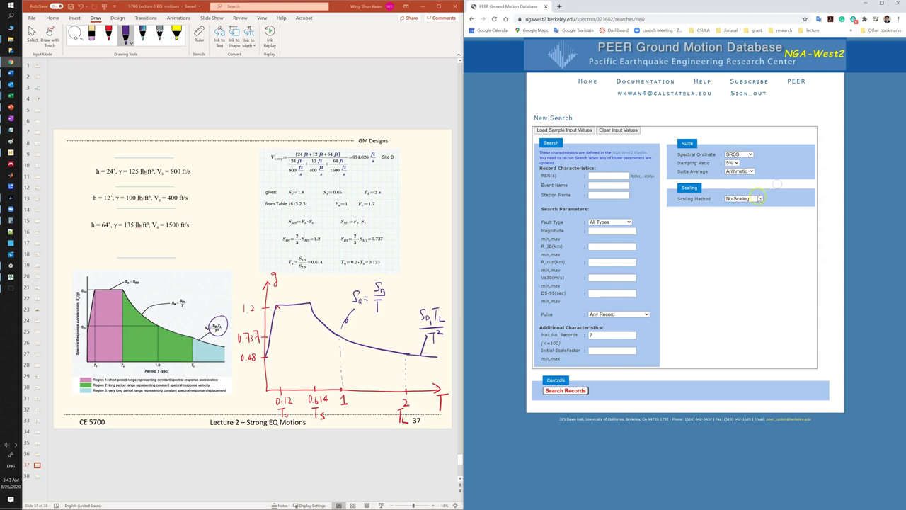
click(757, 198)
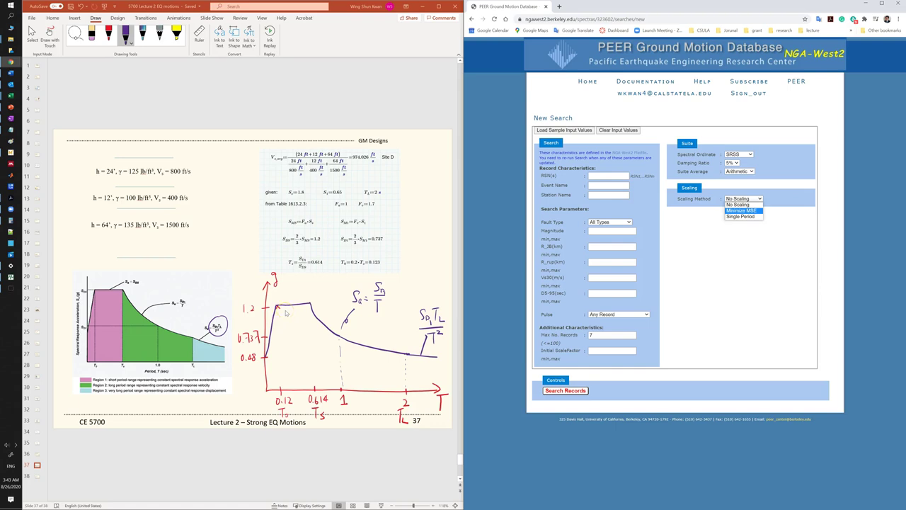
click(734, 247)
click(743, 198)
click(757, 206)
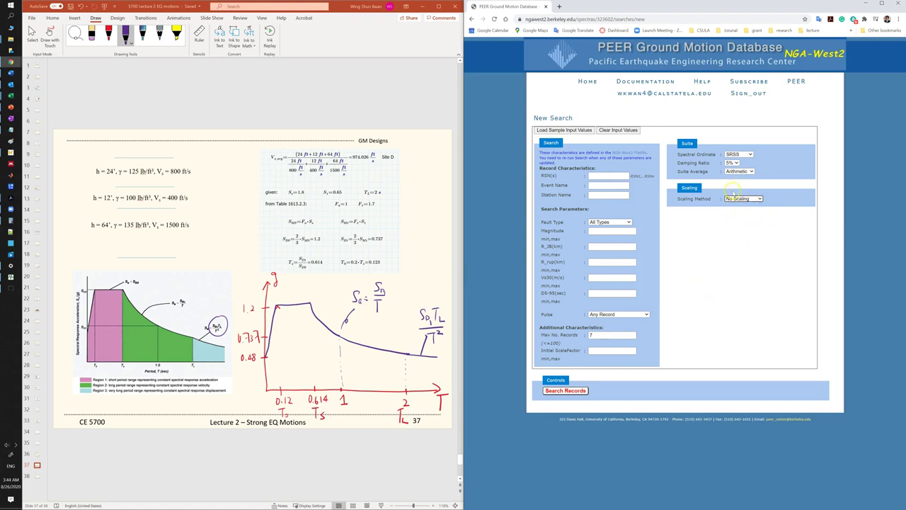
click(563, 393)
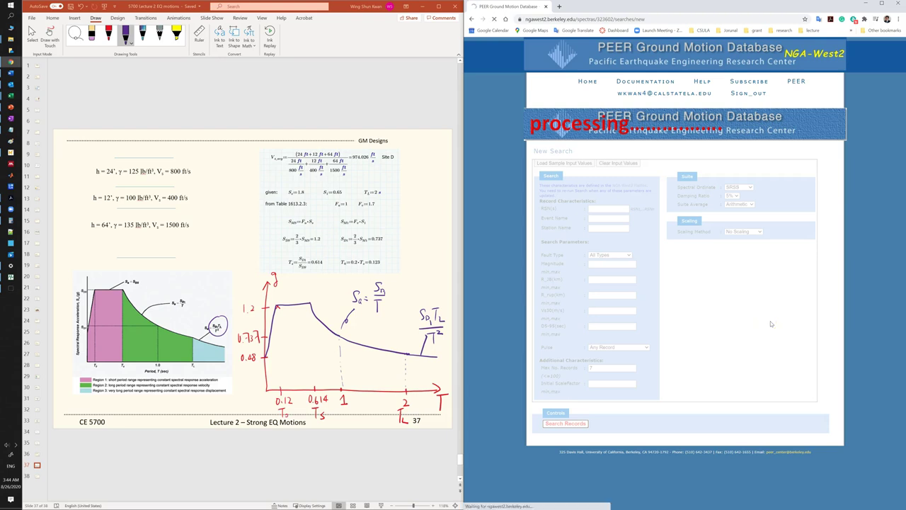
scroll(774, 348, down, 3)
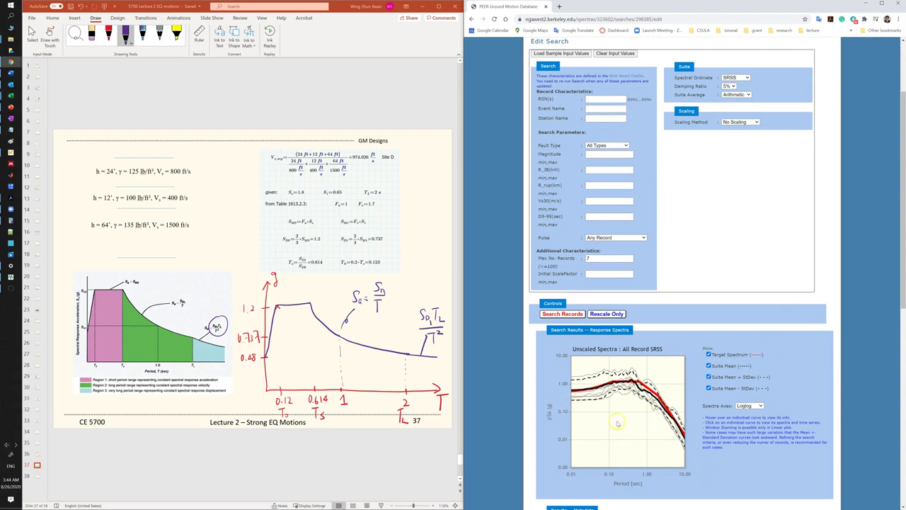
scroll(602, 412, down, 5)
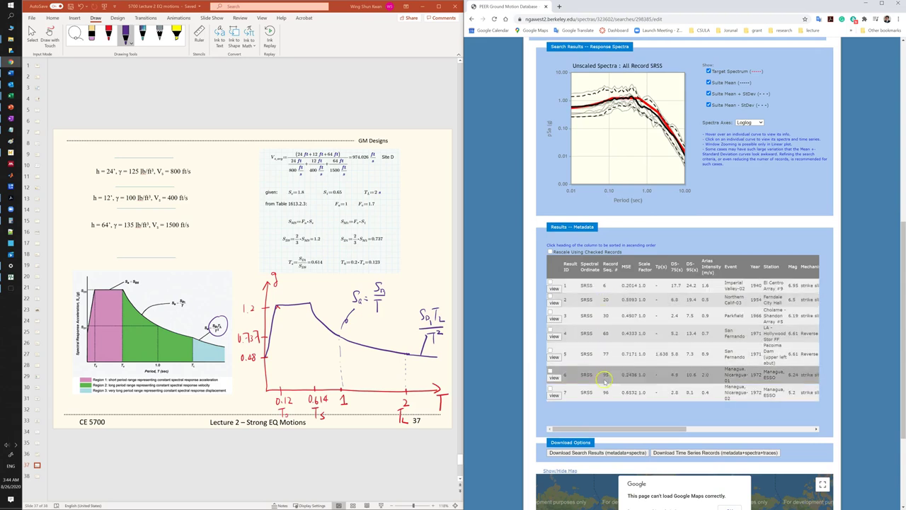
scroll(603, 380, up, 2)
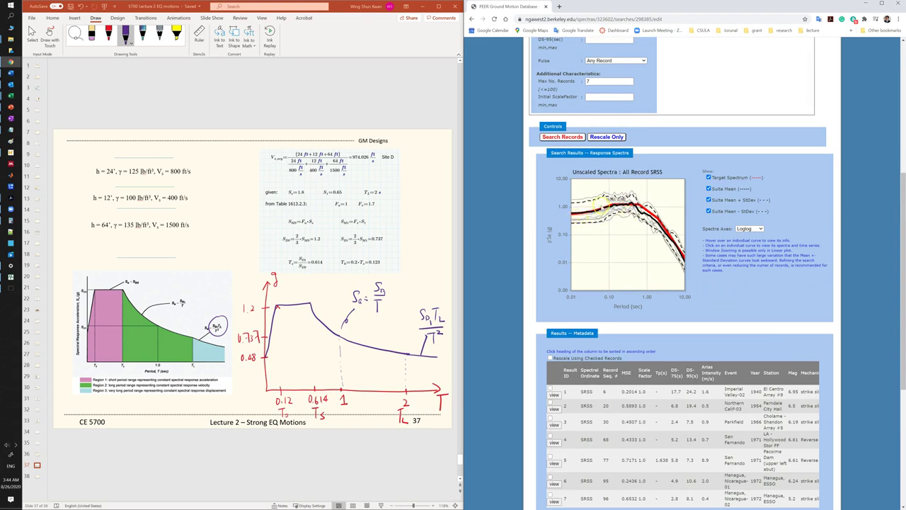
mouse_move(610, 192)
scroll(694, 253, up, 3)
Return to the top of the Edit Search form and show the Scaling Method options.
scroll(708, 247, up, 2)
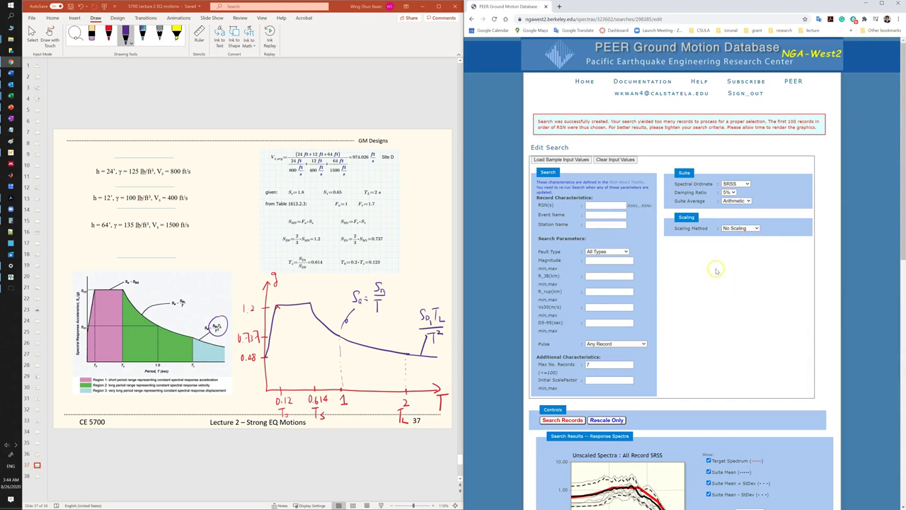
click(739, 228)
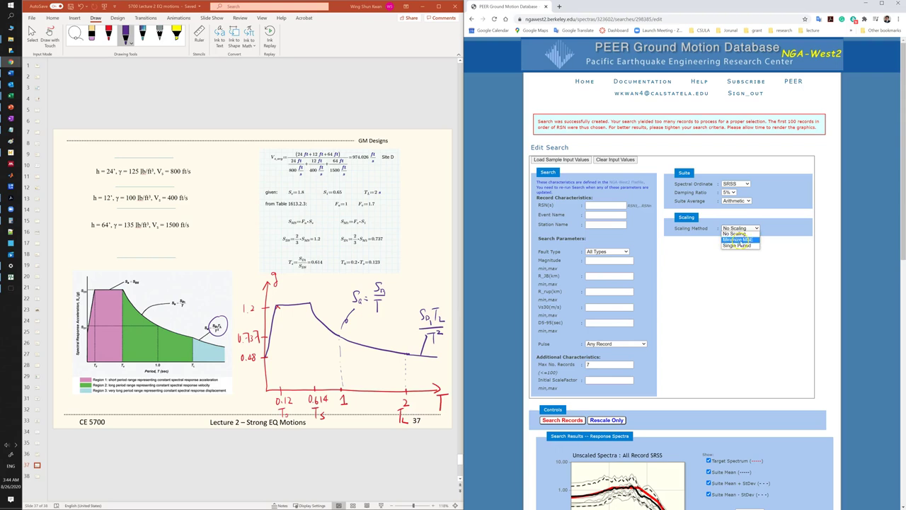
Switch scaling to Minimize MSE and rerun the search to plot the scaled spectra.
click(738, 240)
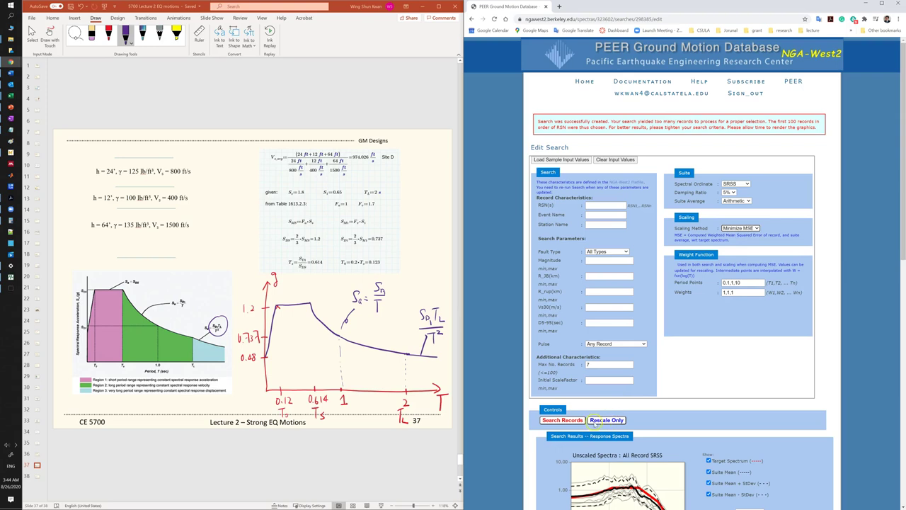
click(562, 420)
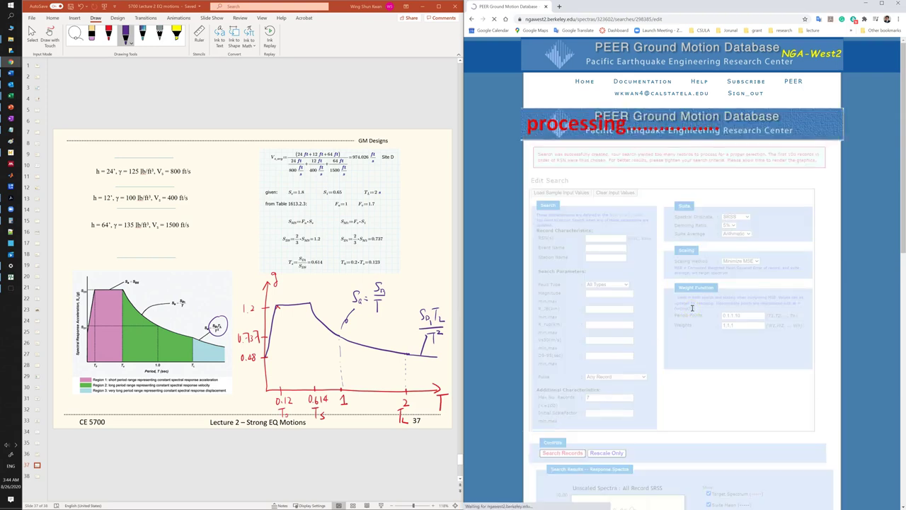
scroll(692, 308, down, 4)
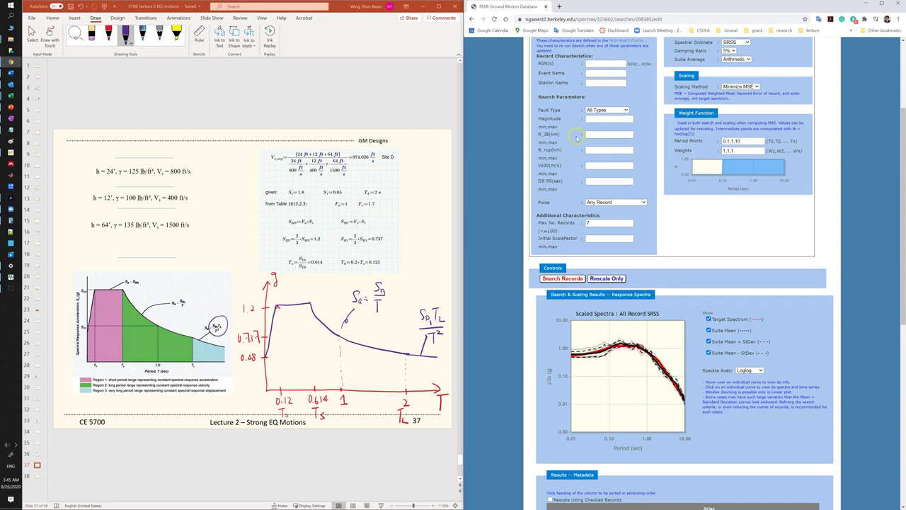
Maximize the browser and dismiss the Google Maps loading error.
scroll(708, 350, down, 1)
scroll(709, 349, down, 3)
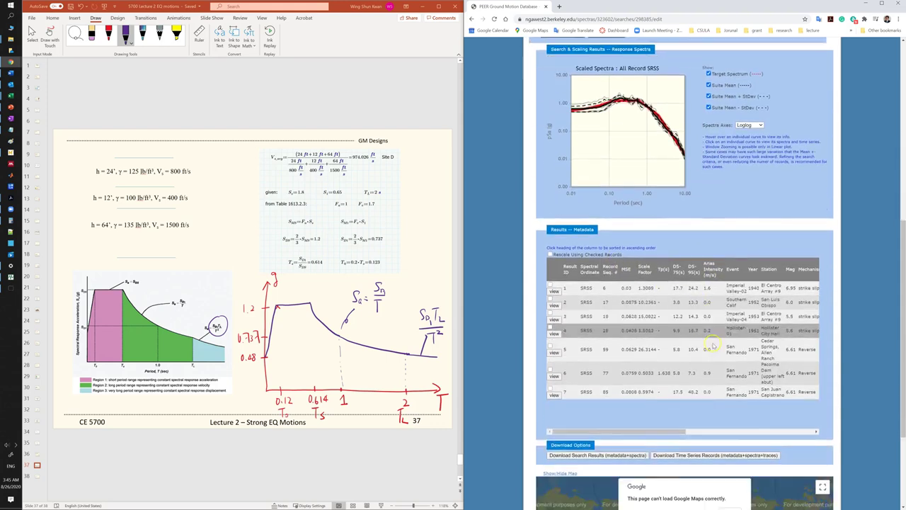
scroll(713, 345, up, 1)
scroll(694, 322, down, 2)
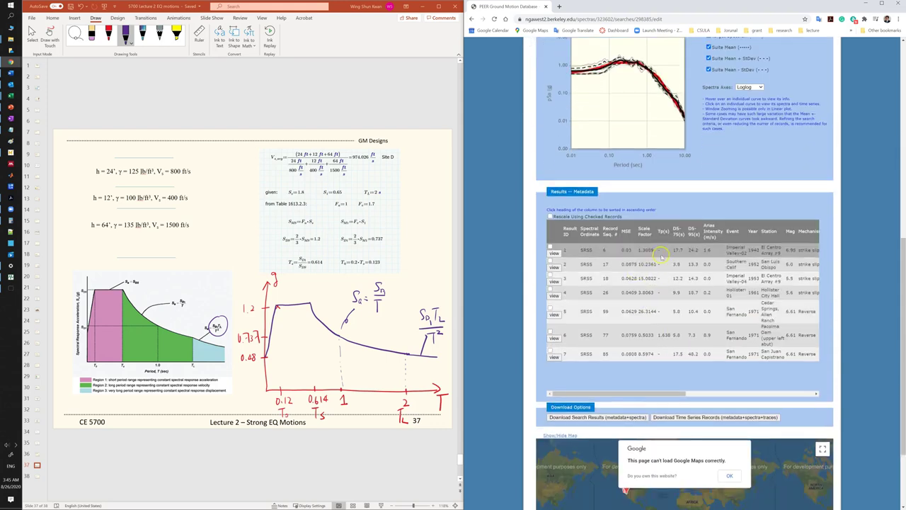
click(882, 3)
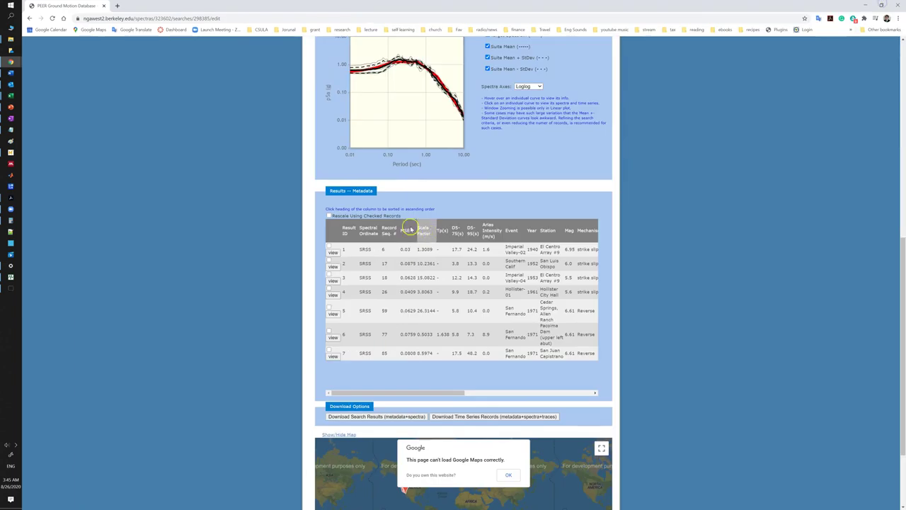
scroll(540, 312, down, 2)
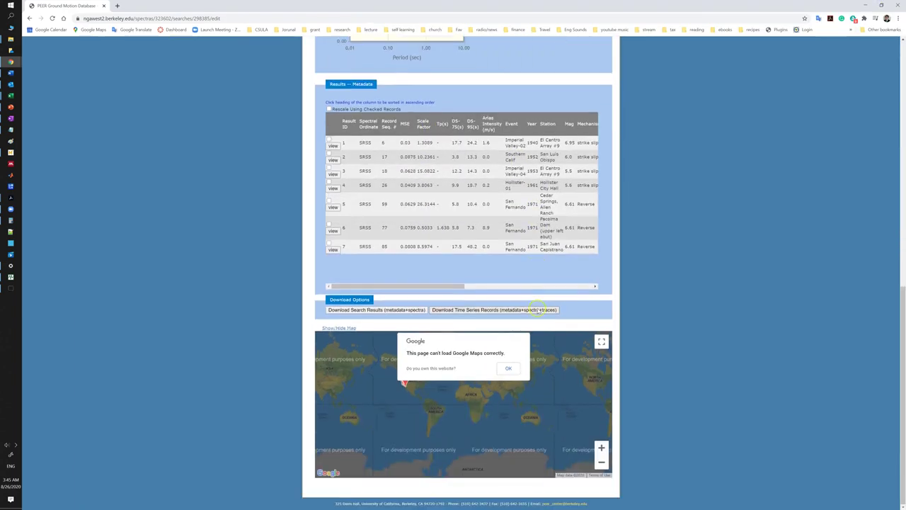
click(508, 368)
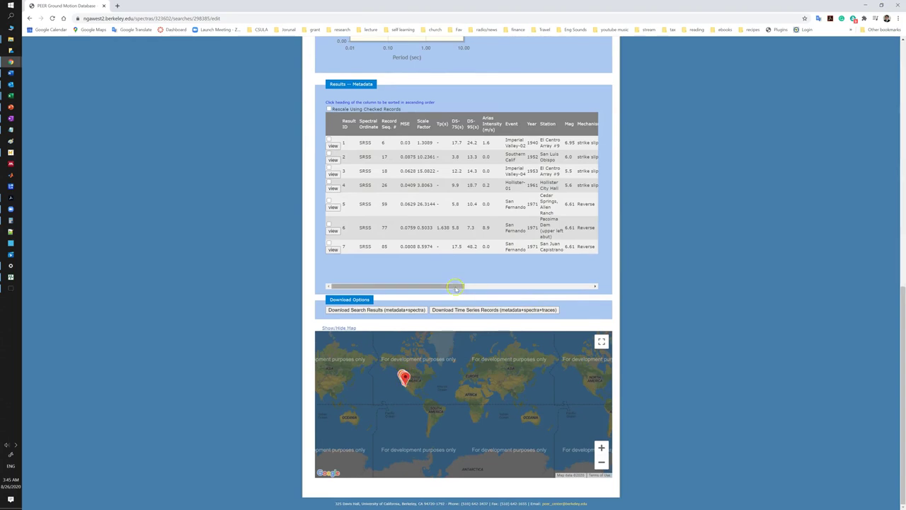
Scroll the metadata table sideways to review MSE values, scale factors, events and stations.
drag(456, 287, 587, 282)
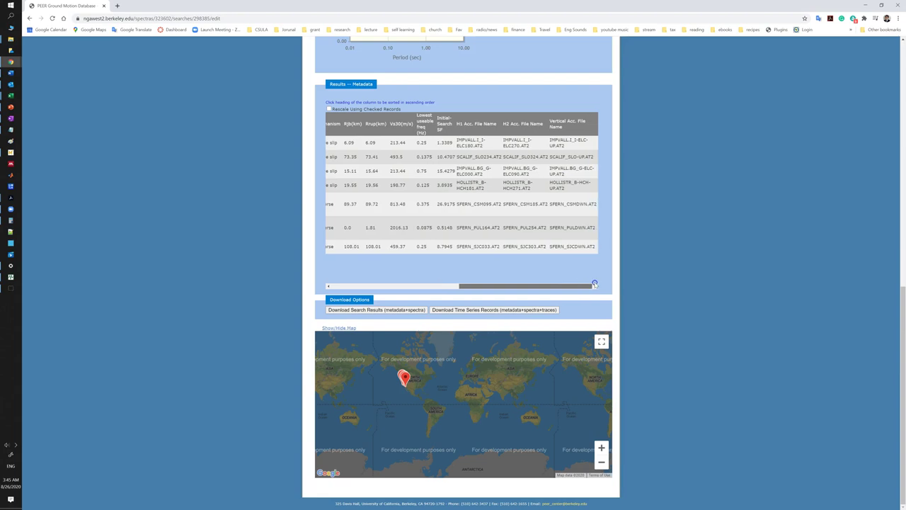
drag(588, 283, 517, 278)
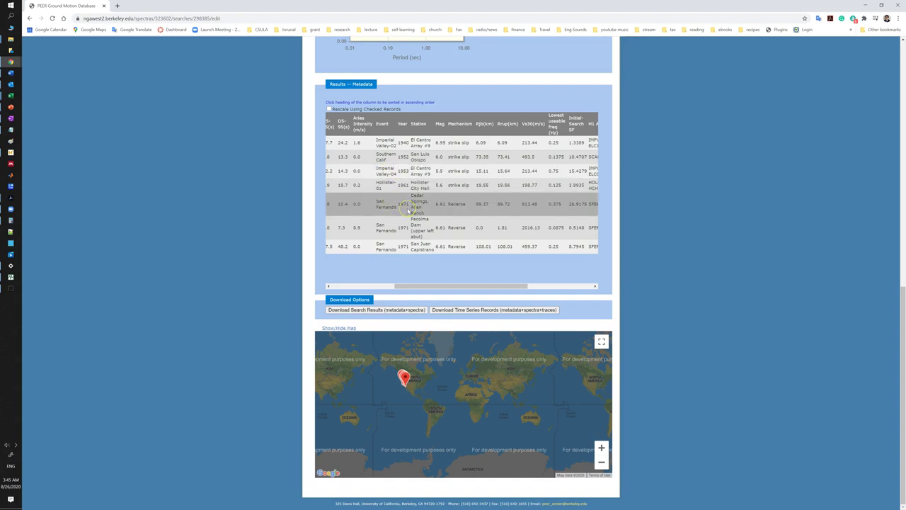
click(427, 276)
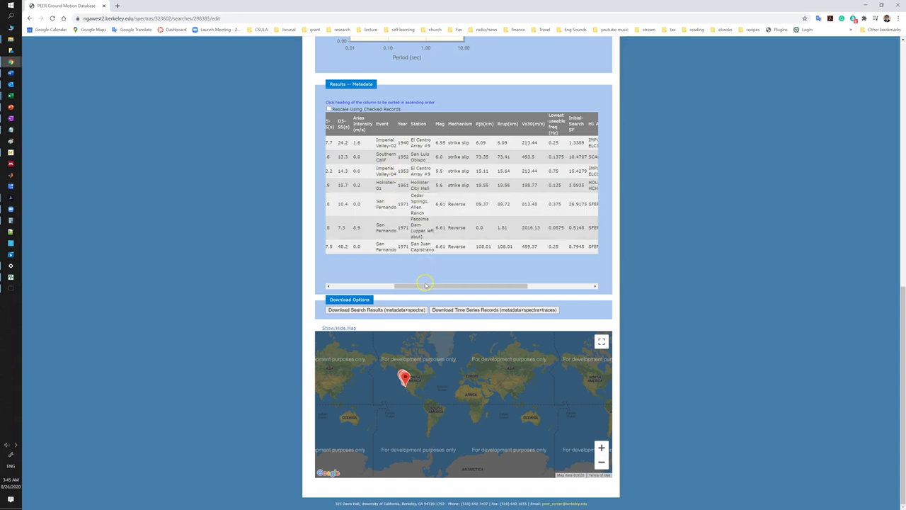
drag(420, 287, 347, 288)
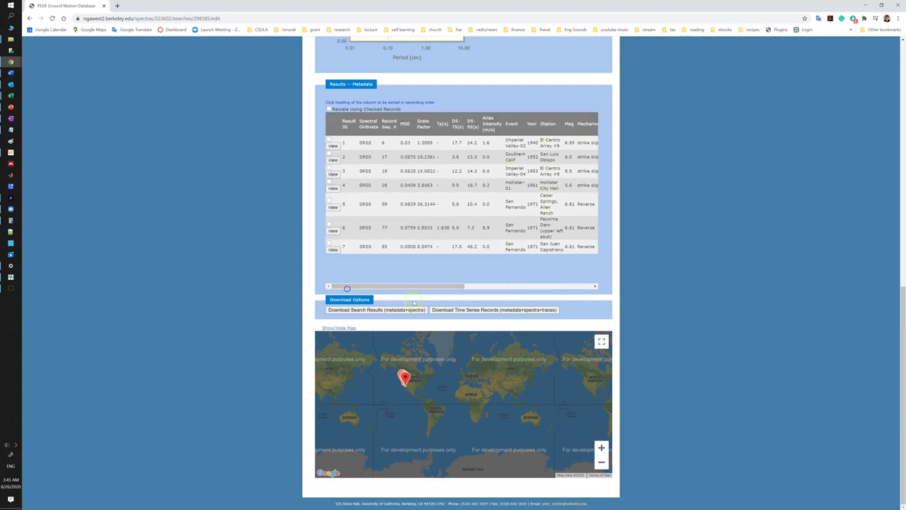
Download the time series records zip to the Desktop and open it.
click(503, 311)
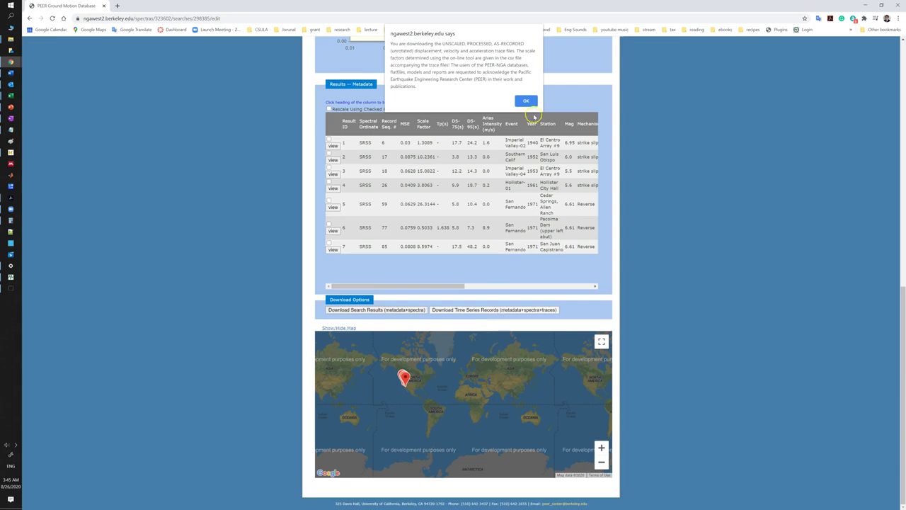
click(525, 102)
click(525, 87)
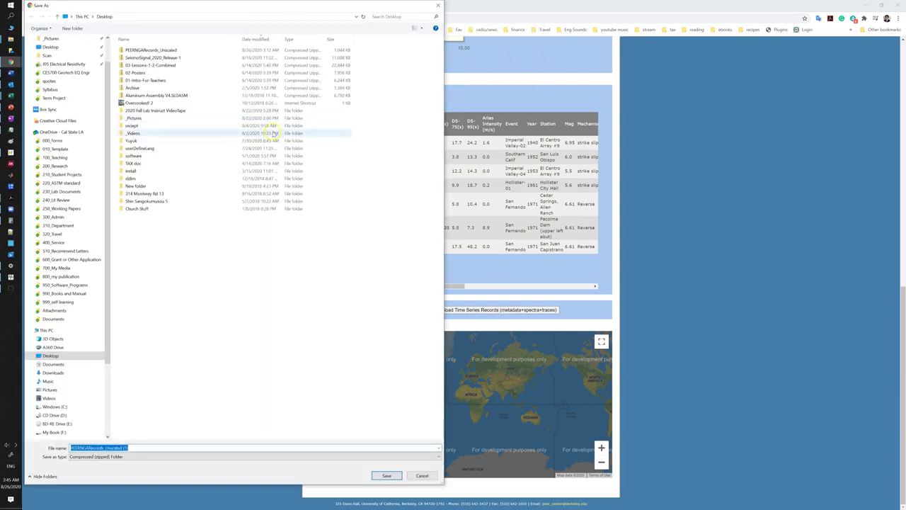
click(388, 475)
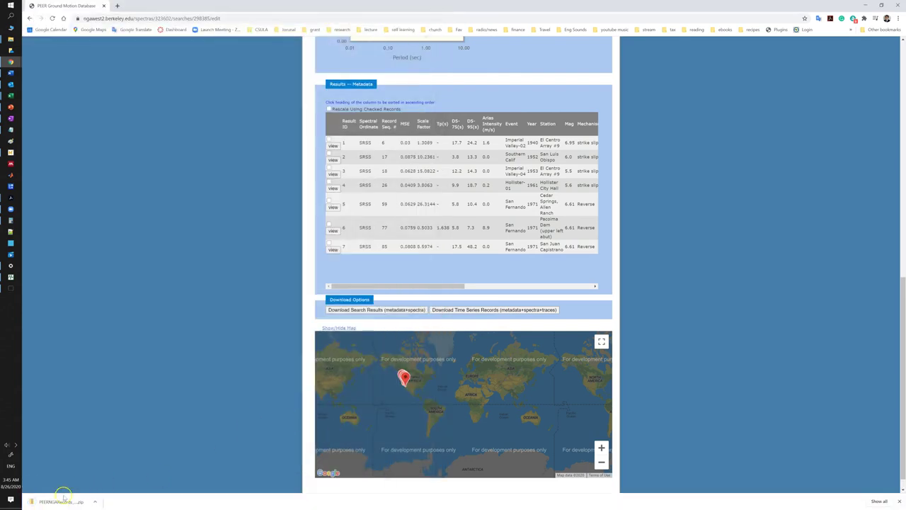
right_click(65, 501)
click(92, 461)
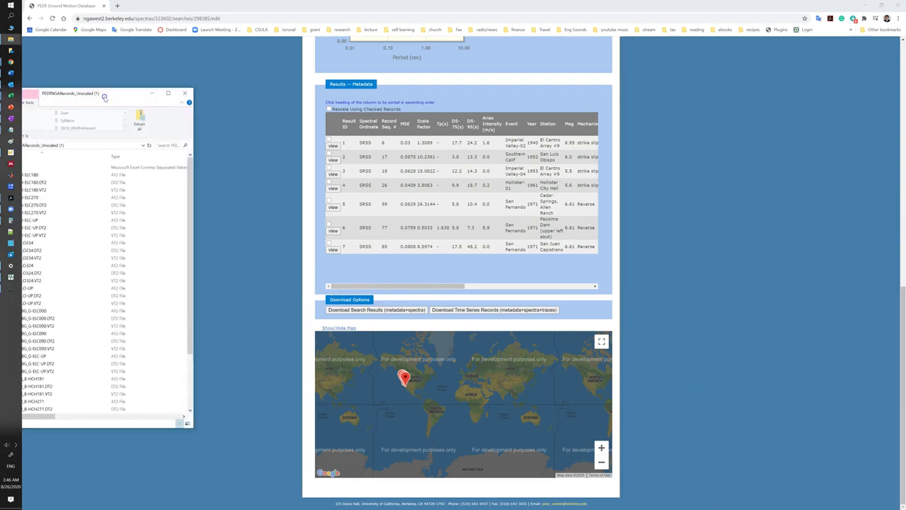
Center the PEERNGARecords_Unscaled (1) window and select the _SearchResults file.
drag(102, 84, 460, 77)
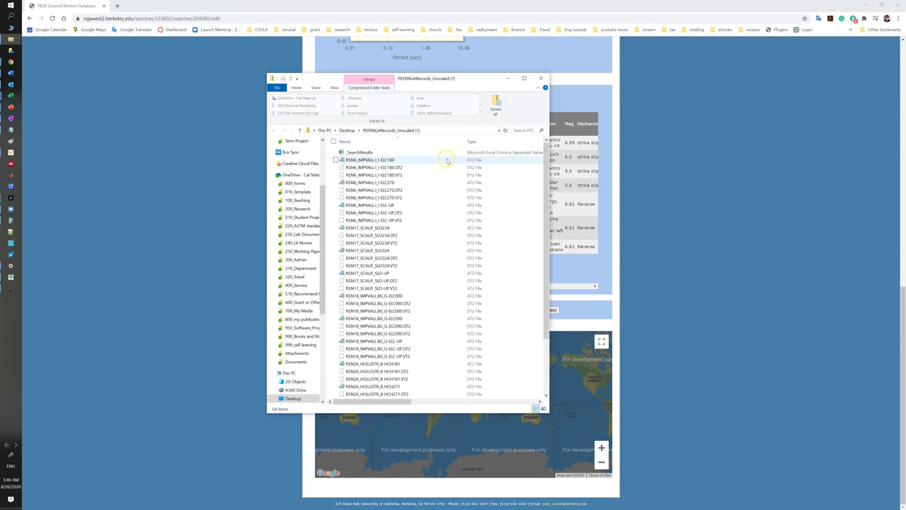
click(362, 152)
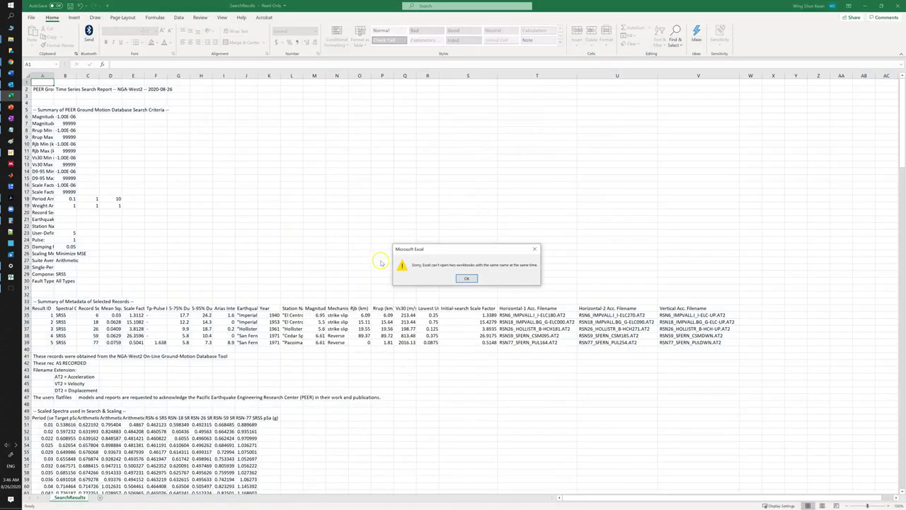
Dismiss the error, close the older workbook without saving, and open the new _SearchResults CSV.
click(466, 278)
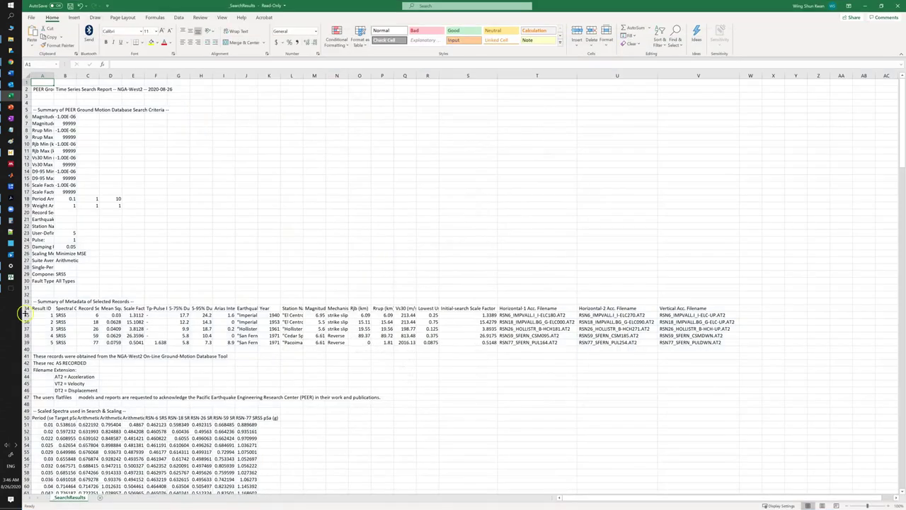
click(897, 6)
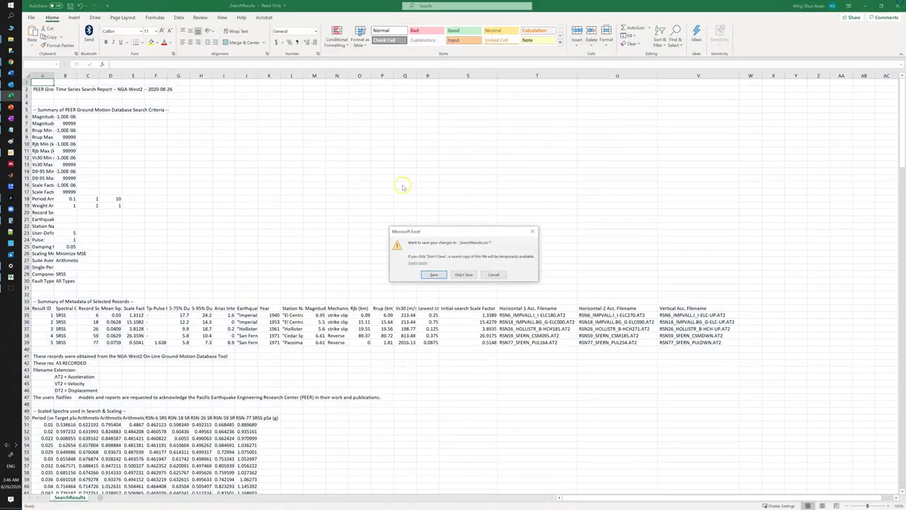
click(464, 274)
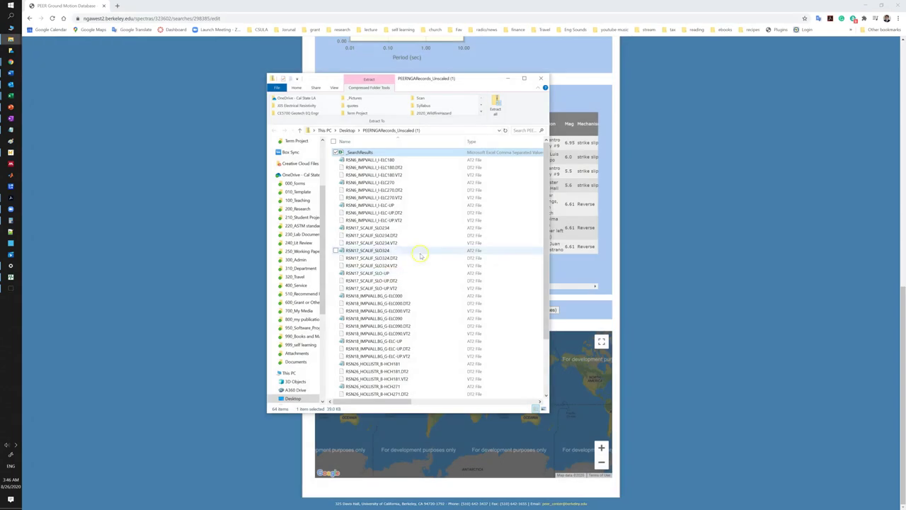
mouse_move(13, 101)
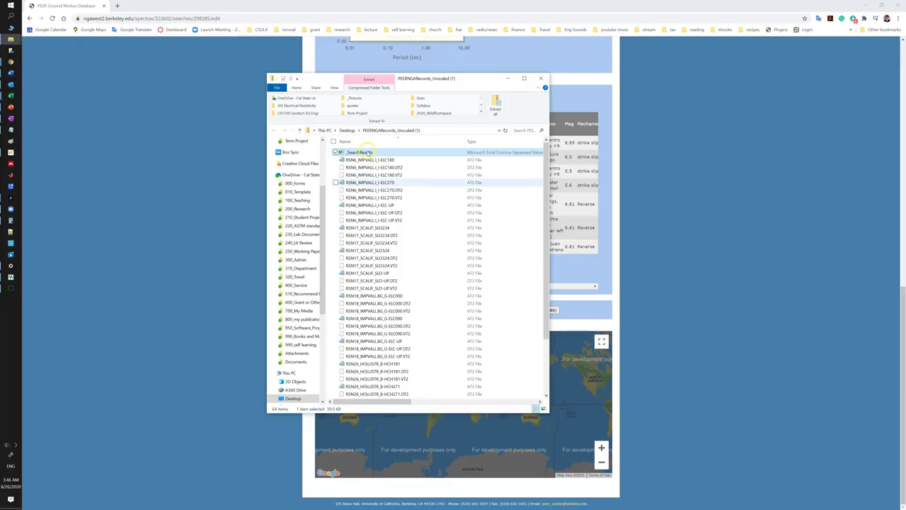
double_click(367, 152)
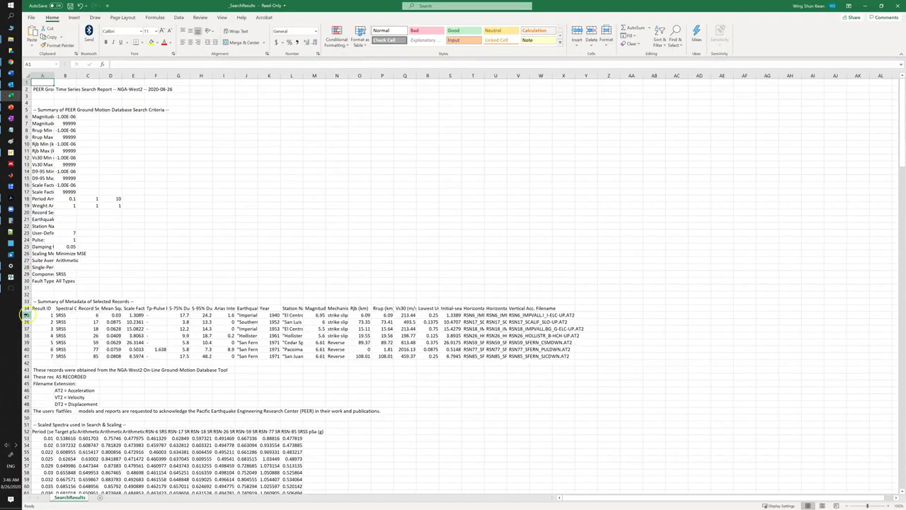
Select the seven record rows, then clear the selection and return to the top of the sheet.
click(27, 314)
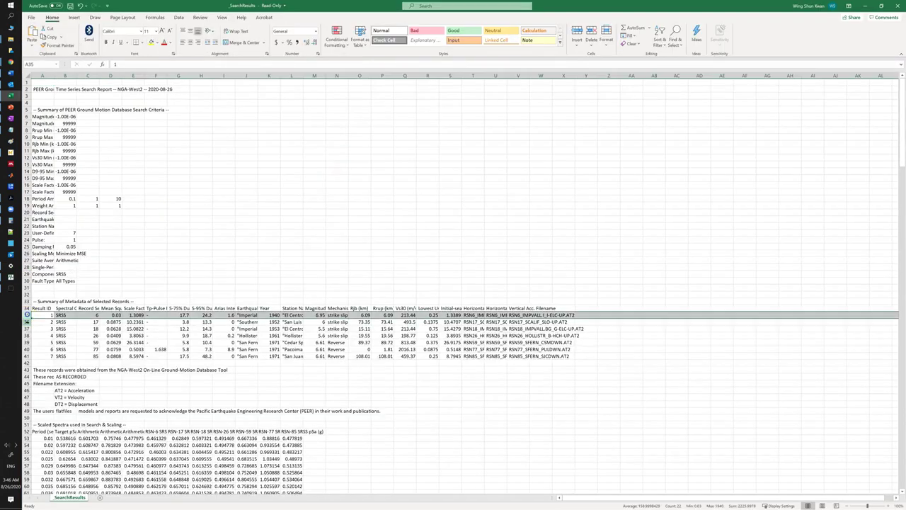
shift+click(27, 355)
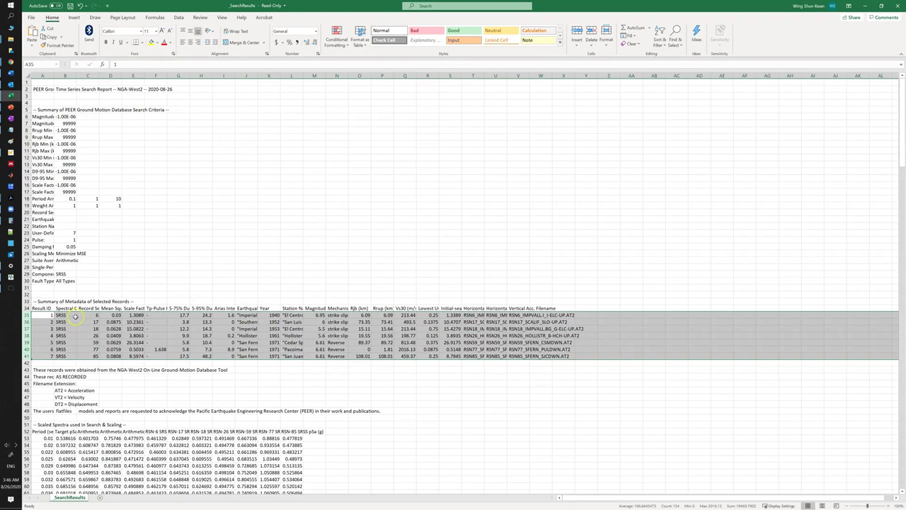
click(43, 315)
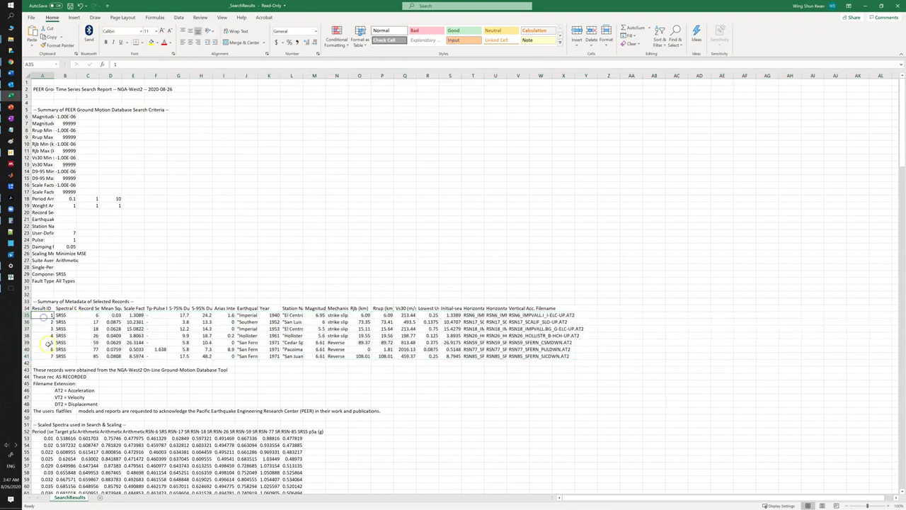
key(ctrl+Home)
AutoFit columns T, V and U so the Horizontal-1, Vertical and Horizontal-2 filenames read in full.
double_click(483, 76)
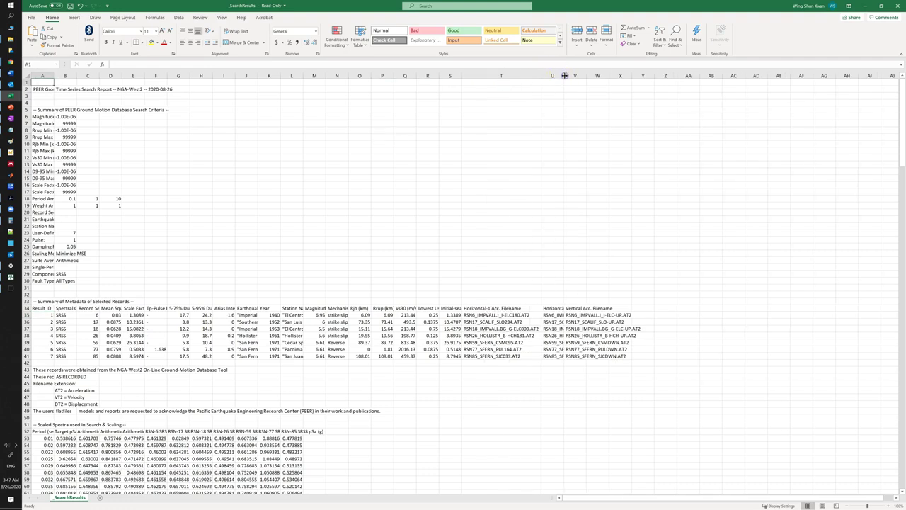
click(602, 75)
click(608, 76)
click(608, 75)
click(608, 75)
click(606, 75)
double_click(585, 74)
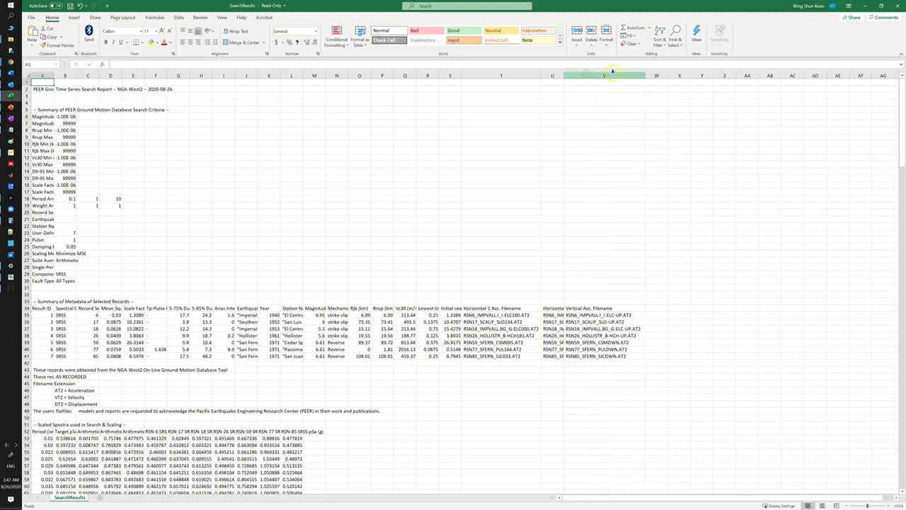
double_click(566, 75)
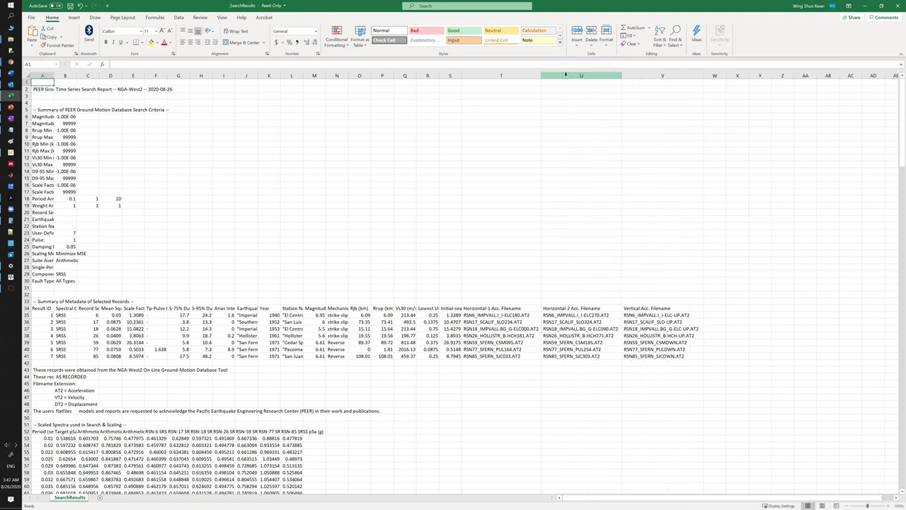
click(574, 79)
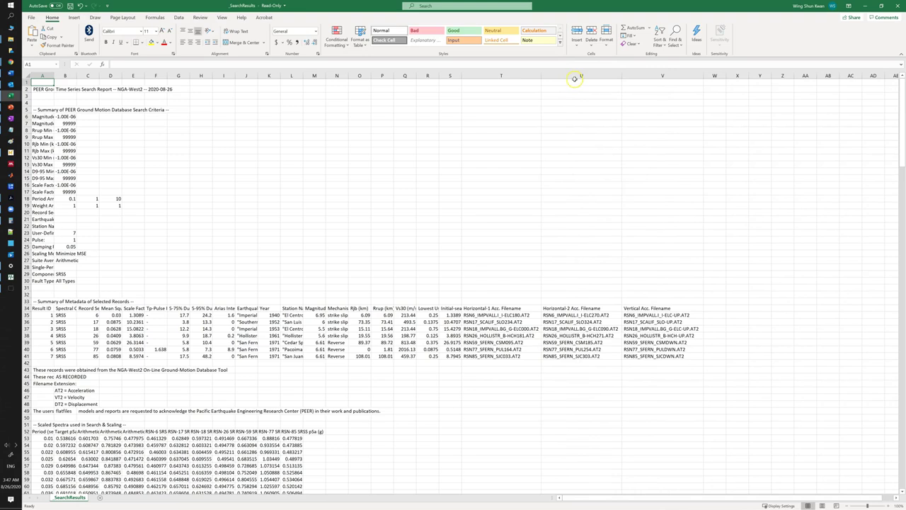
Browse lecture slides 2, 3, 5 and 4, settling on the Intensity slide, then return to Excel.
click(10, 106)
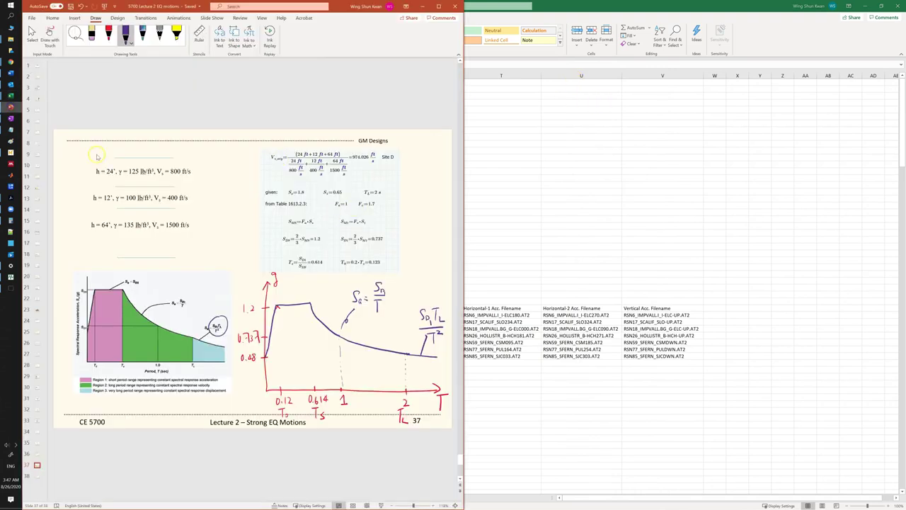
click(39, 87)
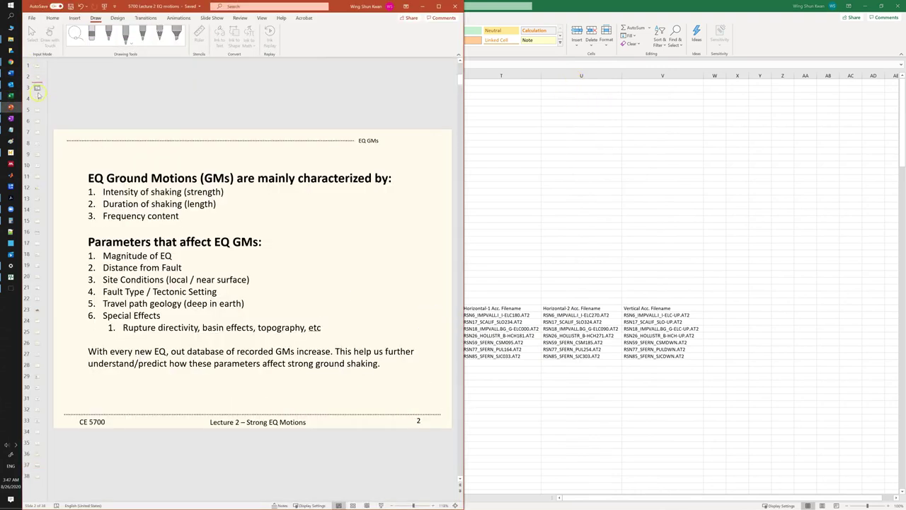
click(38, 98)
click(38, 110)
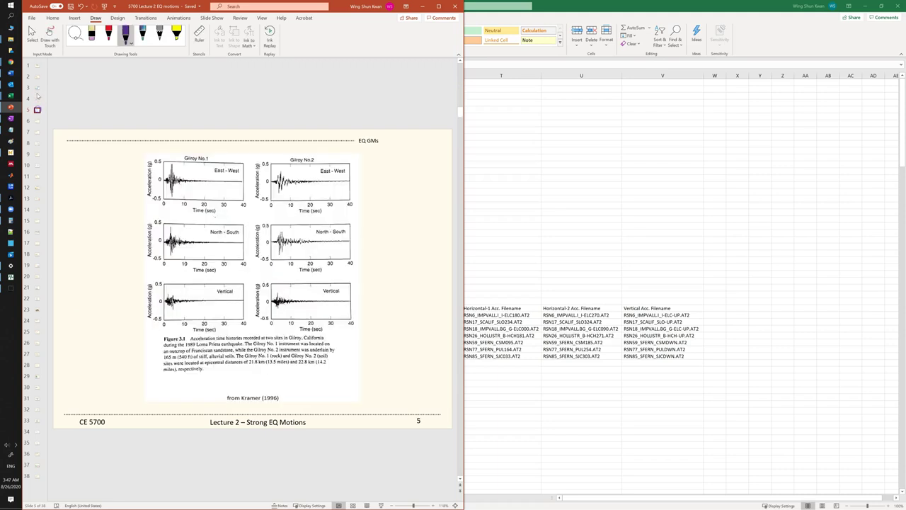
click(38, 98)
click(38, 76)
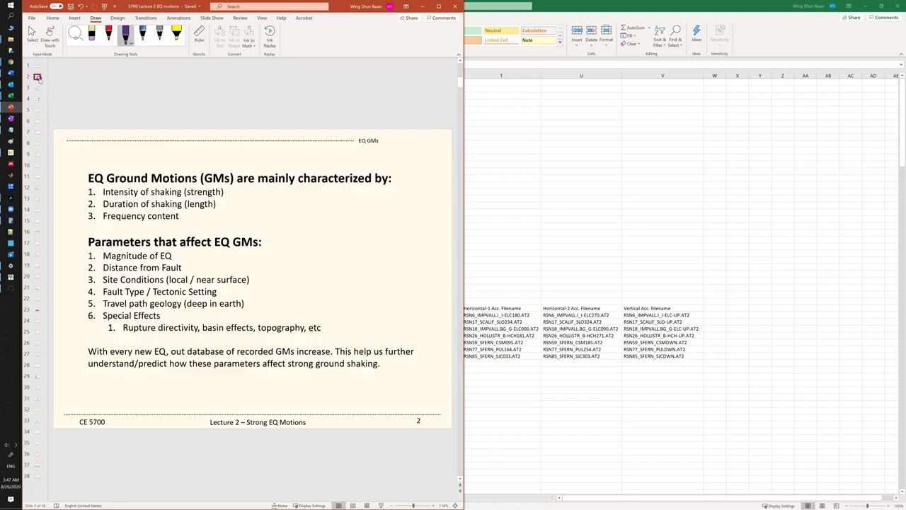
click(37, 99)
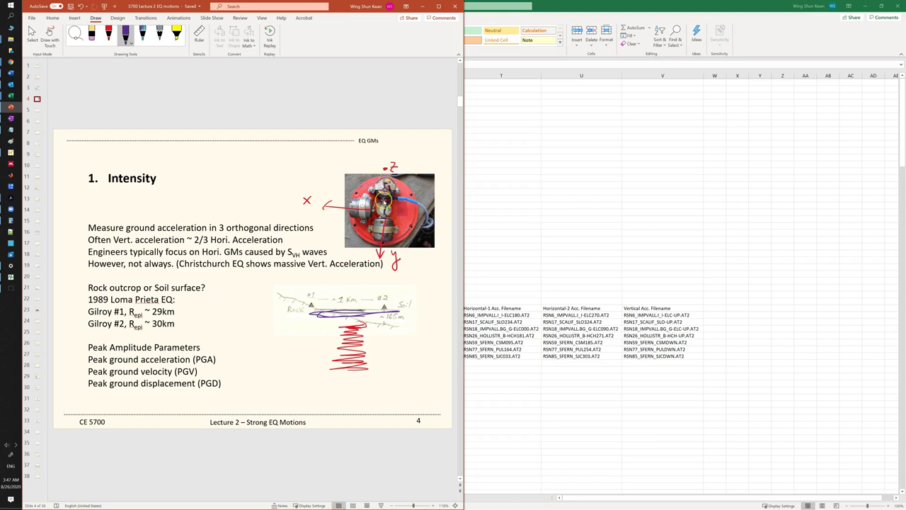
click(568, 200)
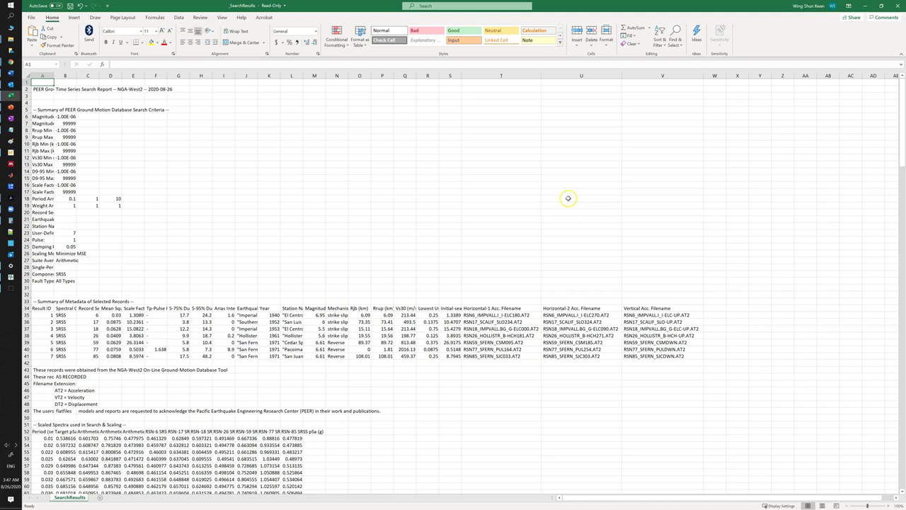
Select the Horizontal-1, Horizontal-2 and Vertical filename headers and the first record's filename cells.
click(512, 308)
shift+click(573, 309)
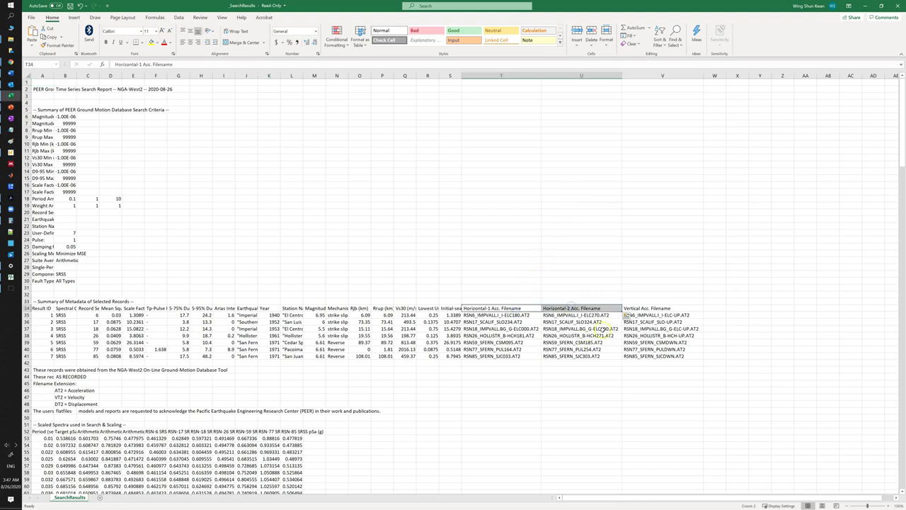
click(635, 310)
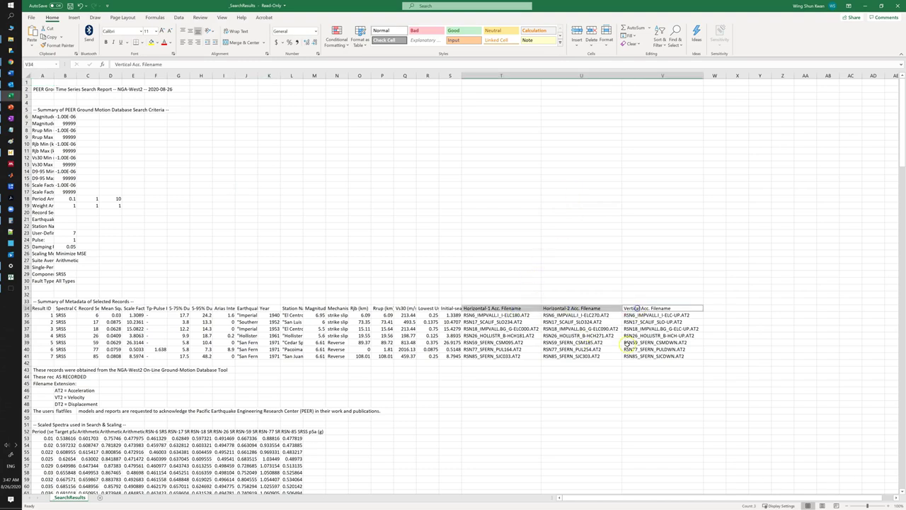
click(498, 321)
drag(499, 325, 579, 348)
click(652, 315)
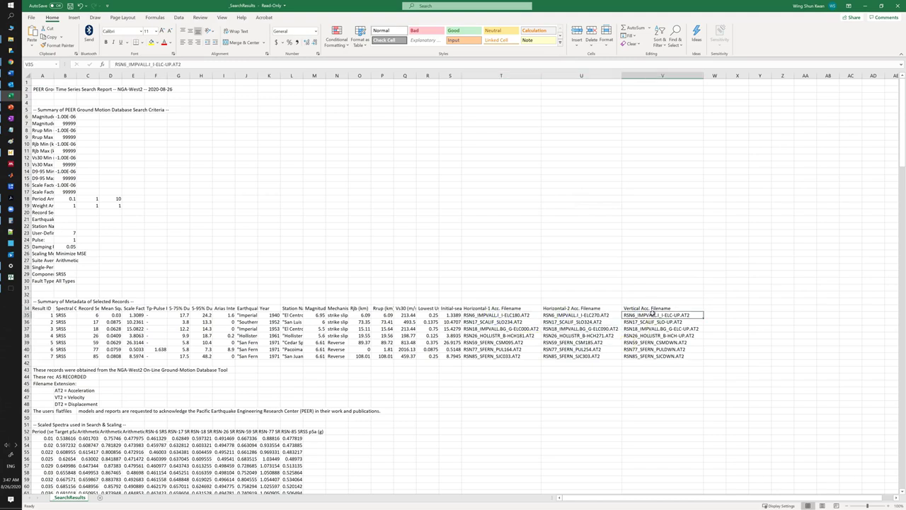
click(26, 315)
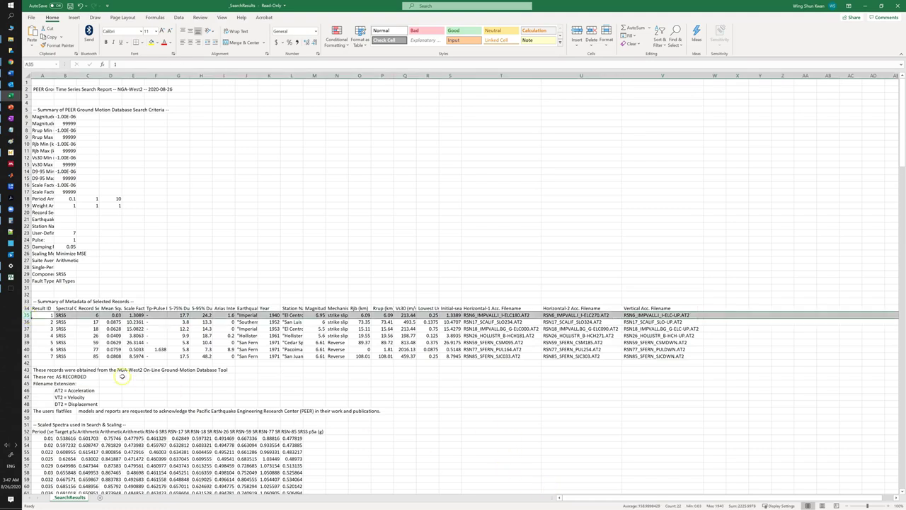
AutoFit column J, read the first record's vertical and horizontal filenames, then minimize Excel.
double_click(257, 76)
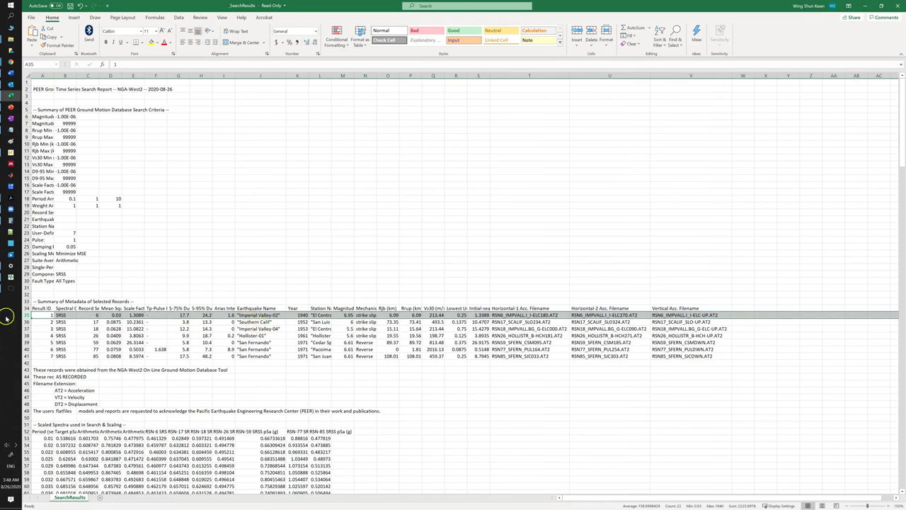
click(26, 314)
click(511, 314)
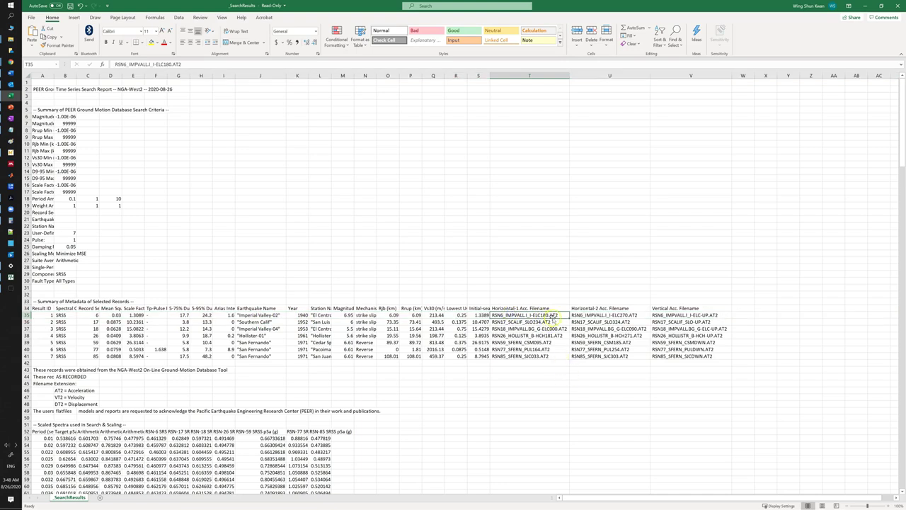
drag(563, 318, 596, 317)
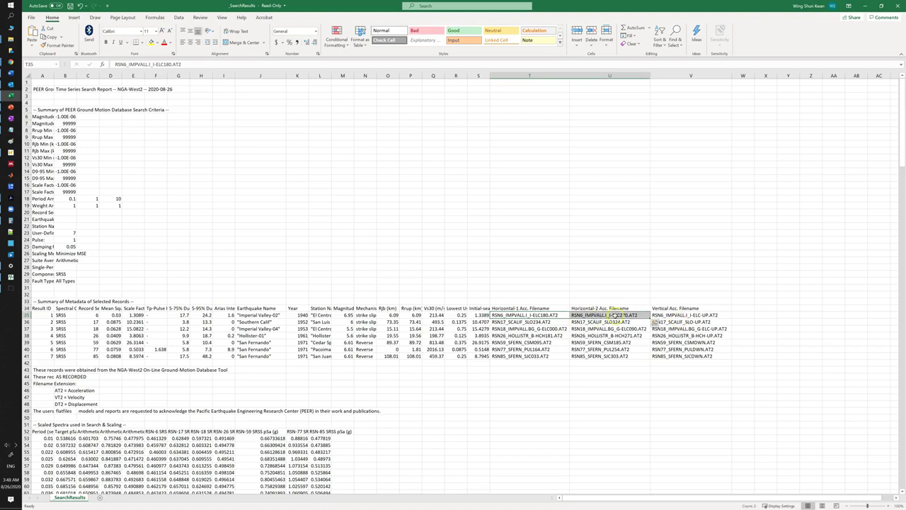
click(662, 315)
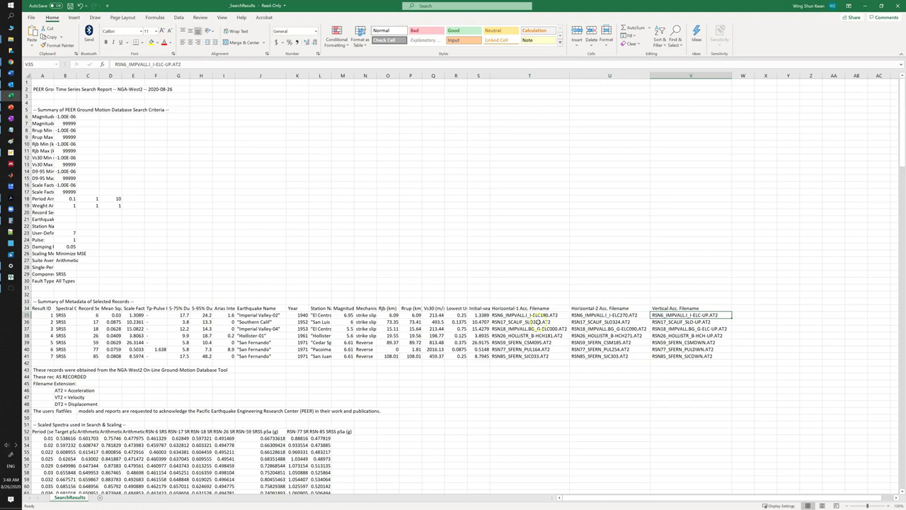
click(537, 315)
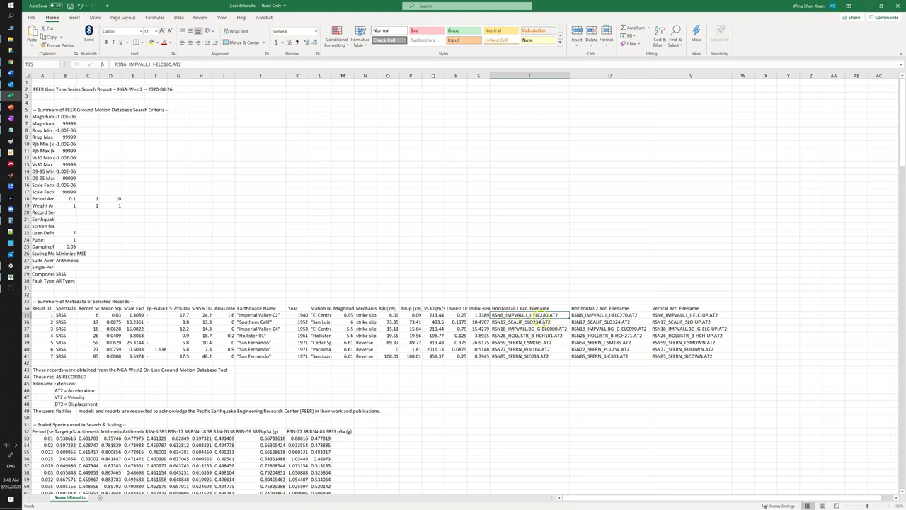
click(863, 9)
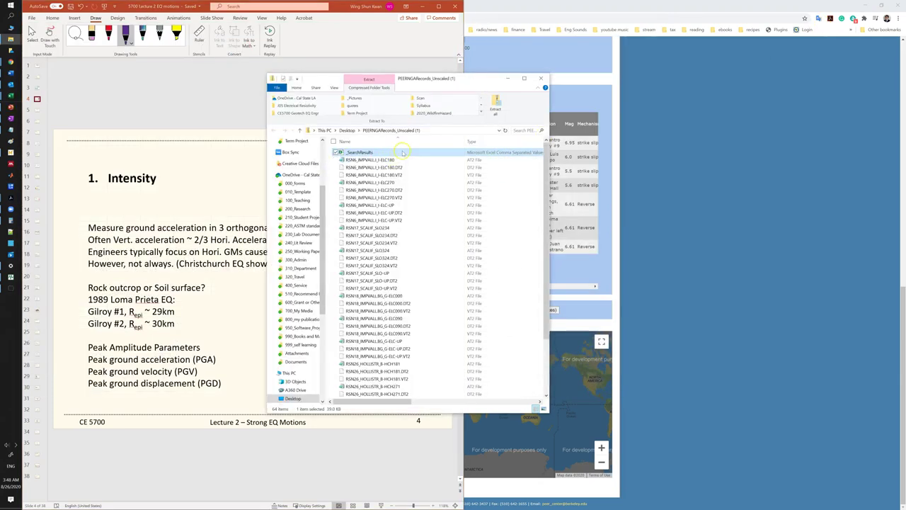
Open the RSN6_IMPVALL.I_I-ELC180 AT2 acceleration file in Notepad and position its window for reading.
click(395, 161)
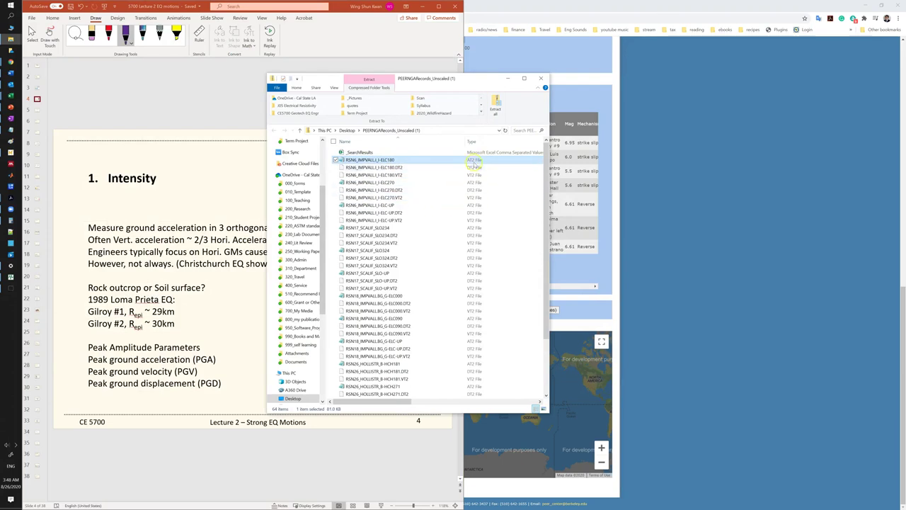
shift+click(427, 175)
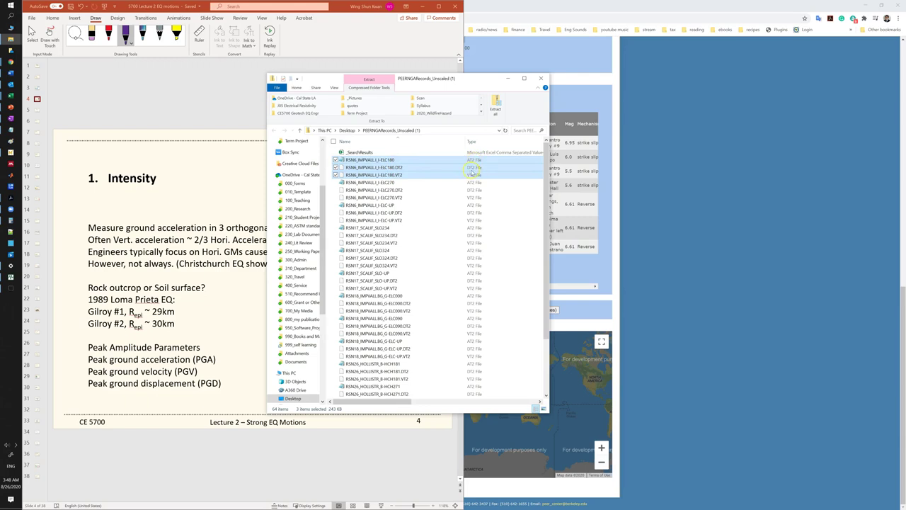
click(472, 168)
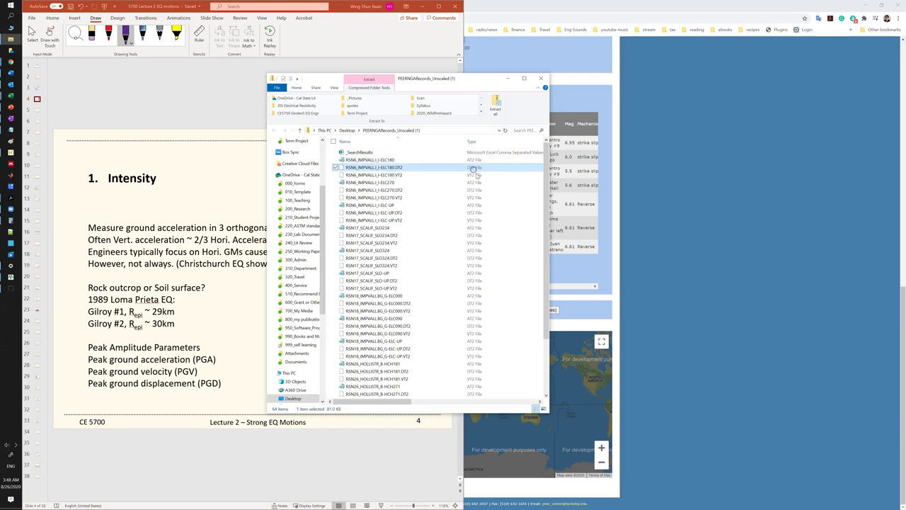
click(474, 175)
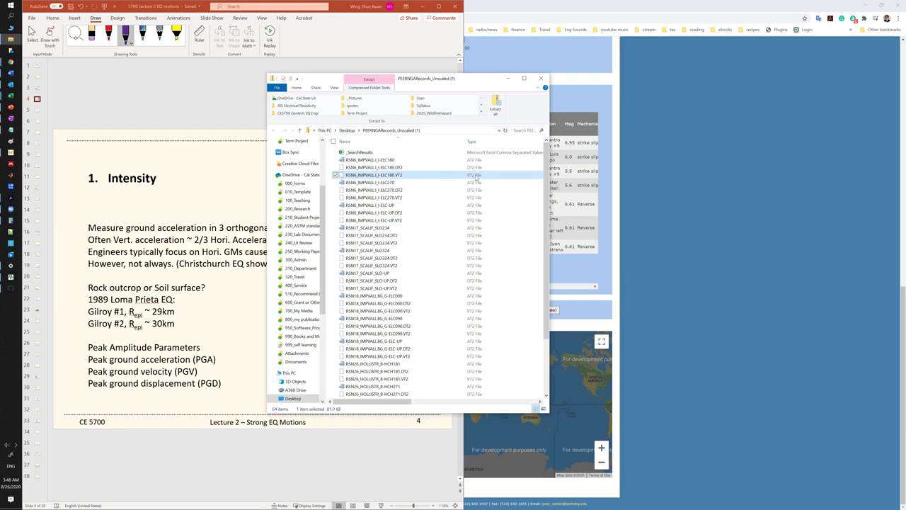
click(419, 161)
click(377, 160)
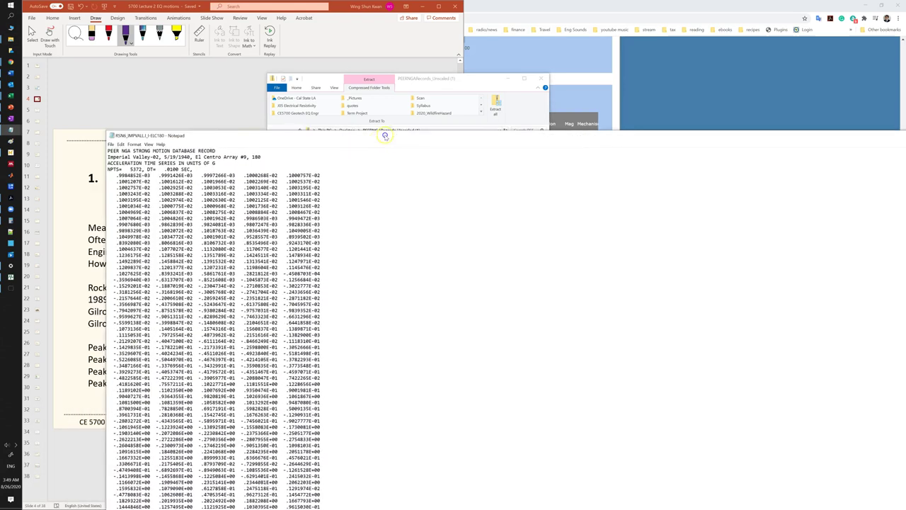
drag(380, 132, 396, 24)
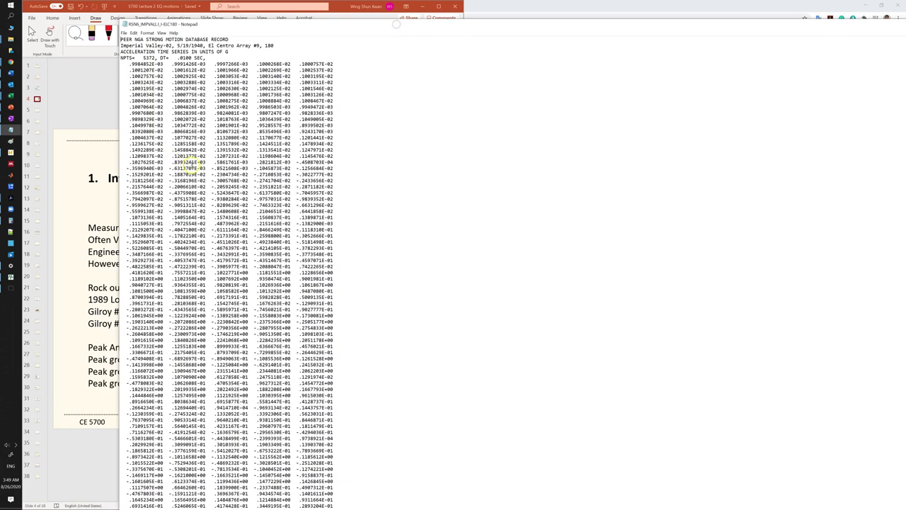
drag(121, 39, 277, 44)
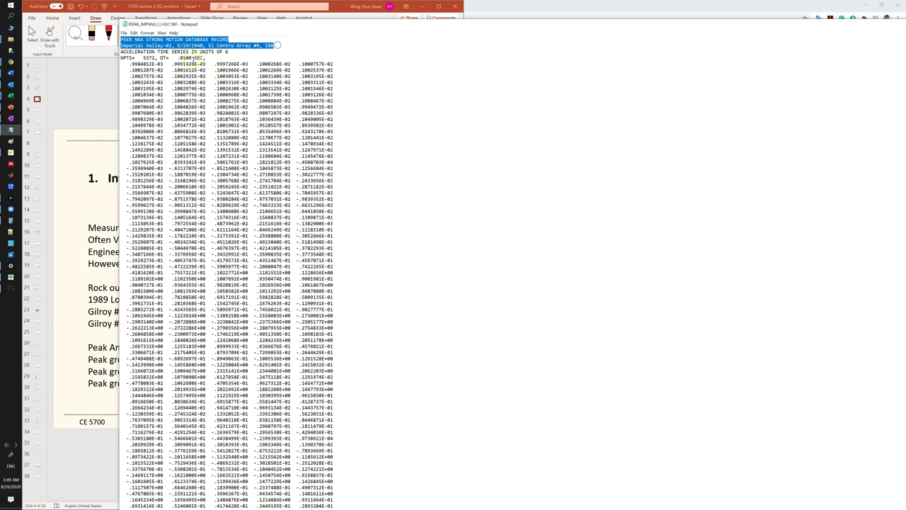
drag(239, 52, 347, 266)
click(232, 52)
drag(231, 52, 101, 51)
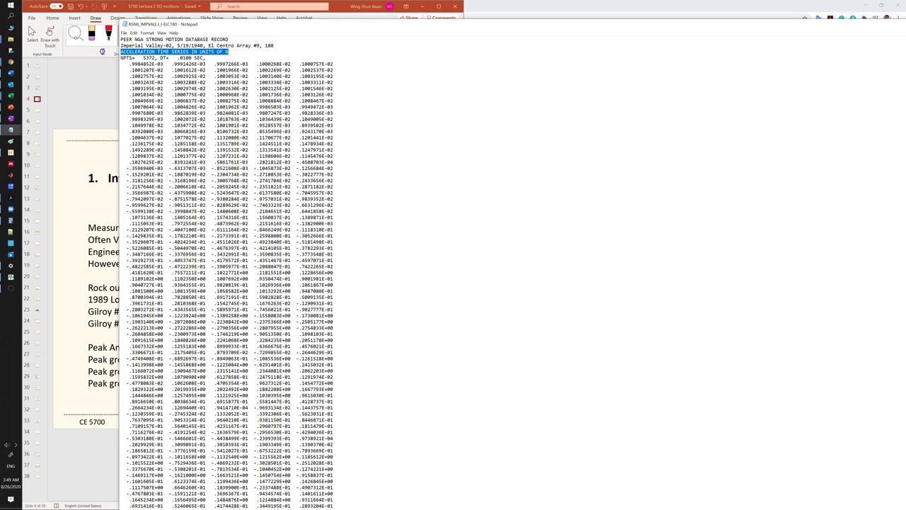
double_click(145, 58)
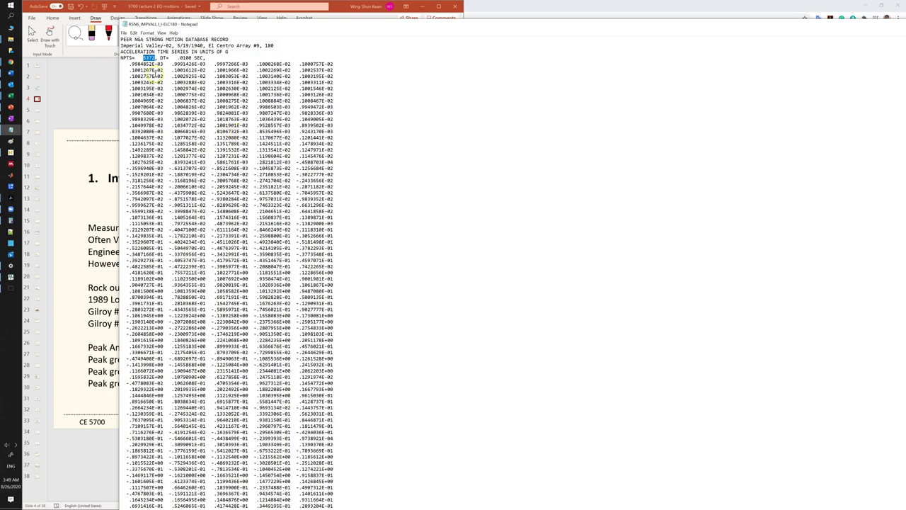
drag(132, 63, 394, 237)
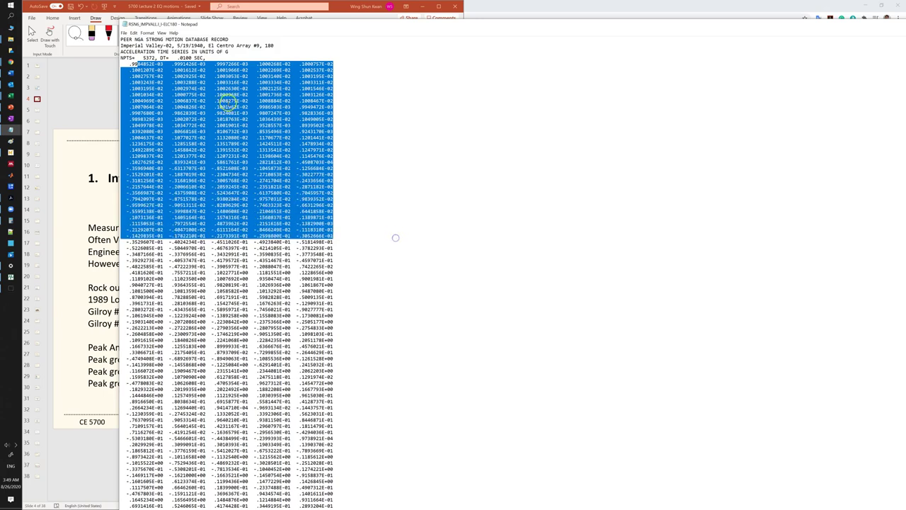
Highlight the .0100 SEC time step, point count line, and acceleration values such as .9997266E-03.
click(177, 58)
drag(129, 63, 164, 70)
click(164, 70)
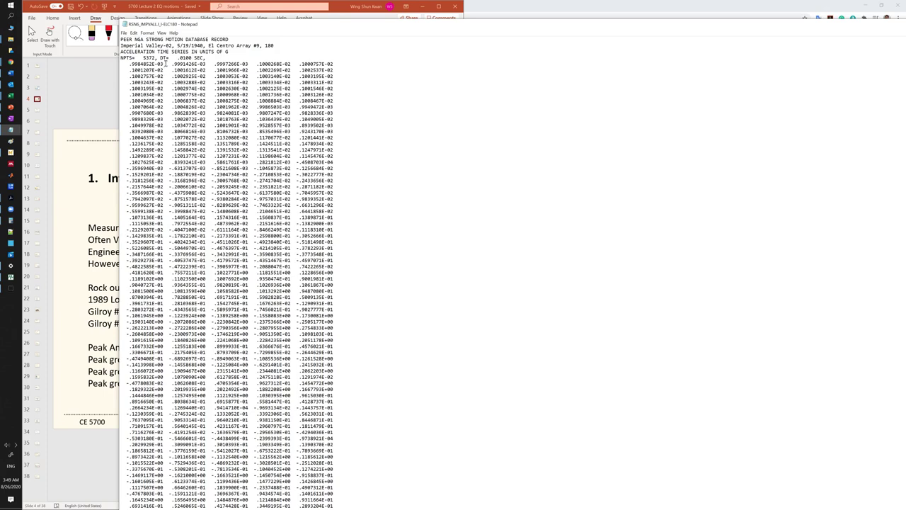
mouse_move(205, 58)
mouse_down()
mouse_move(175, 58)
mouse_move(162, 70)
mouse_move(131, 63)
mouse_move(207, 64)
mouse_up()
click(139, 63)
drag(215, 64, 245, 64)
drag(246, 64, 249, 64)
drag(129, 64, 376, 507)
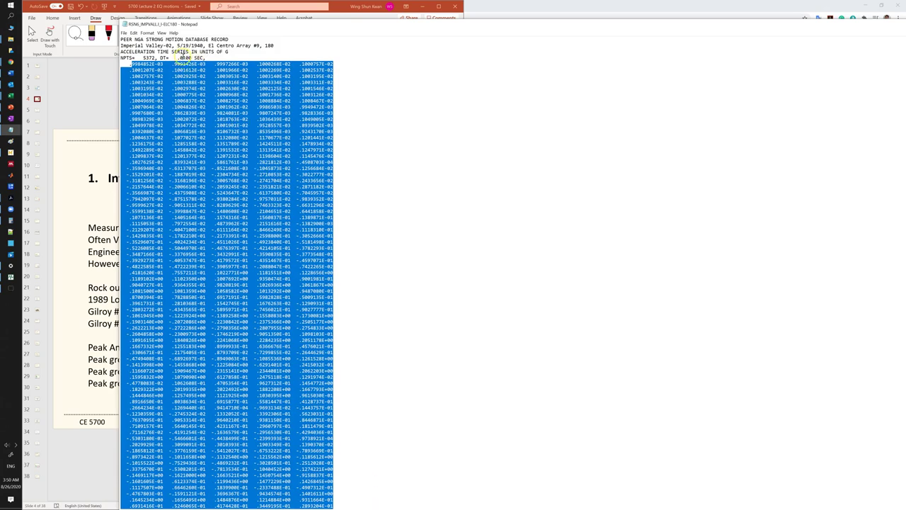
drag(206, 58, 177, 58)
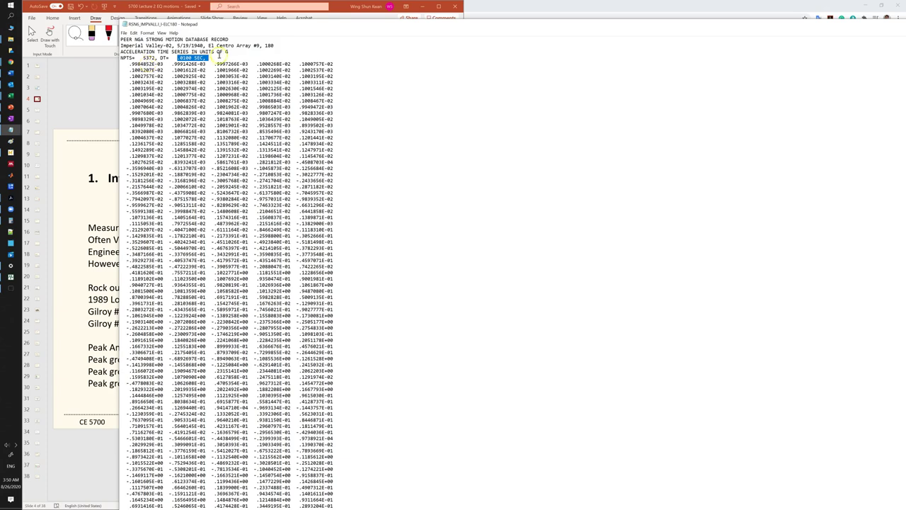
click(172, 63)
drag(173, 58, 192, 58)
drag(206, 57, 117, 57)
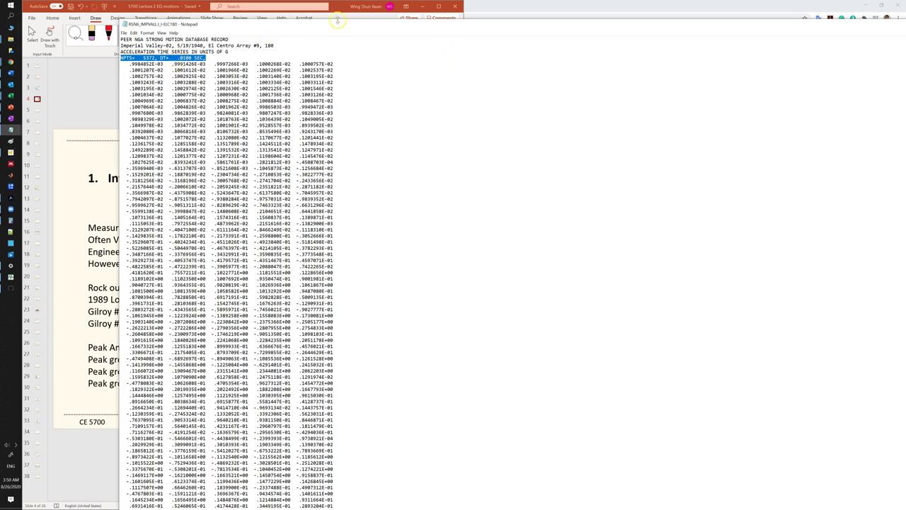
Move Notepad aside, minimize PowerPoint, and bring the PEER database results page back in Chrome.
drag(338, 26, 575, 53)
click(237, 439)
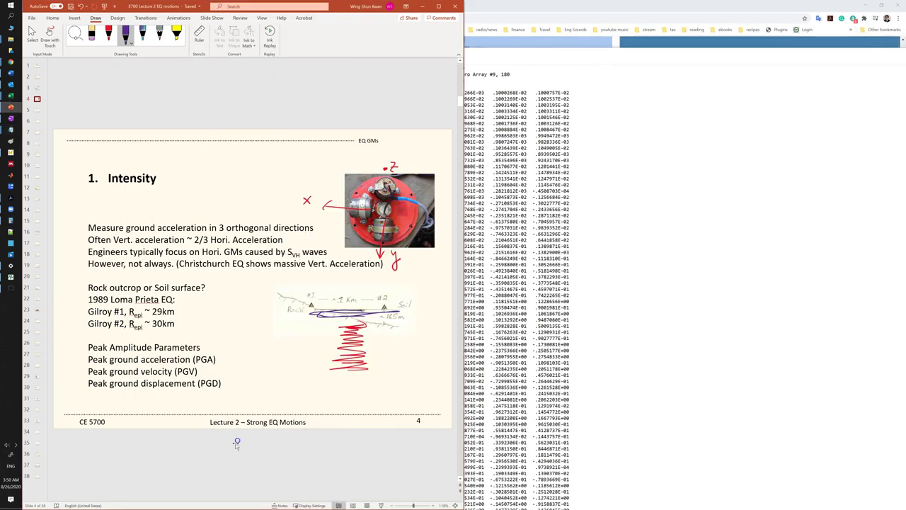
click(423, 7)
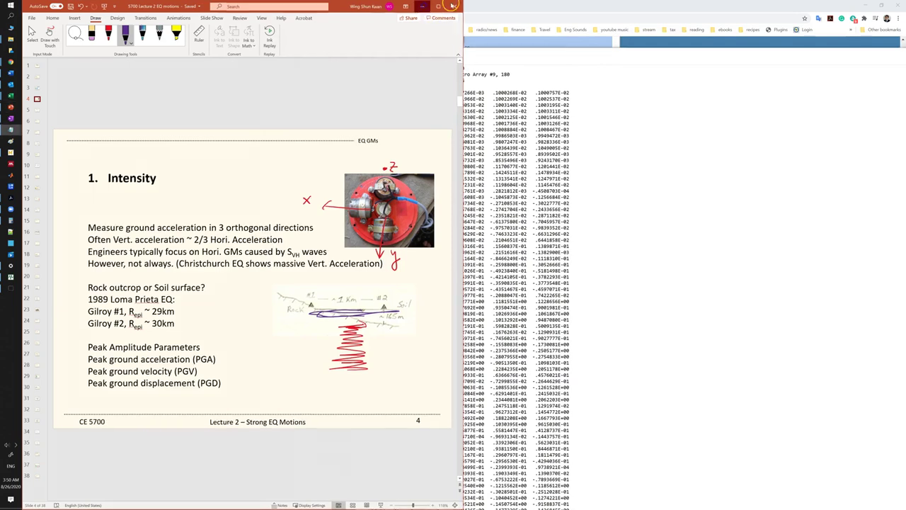
click(460, 5)
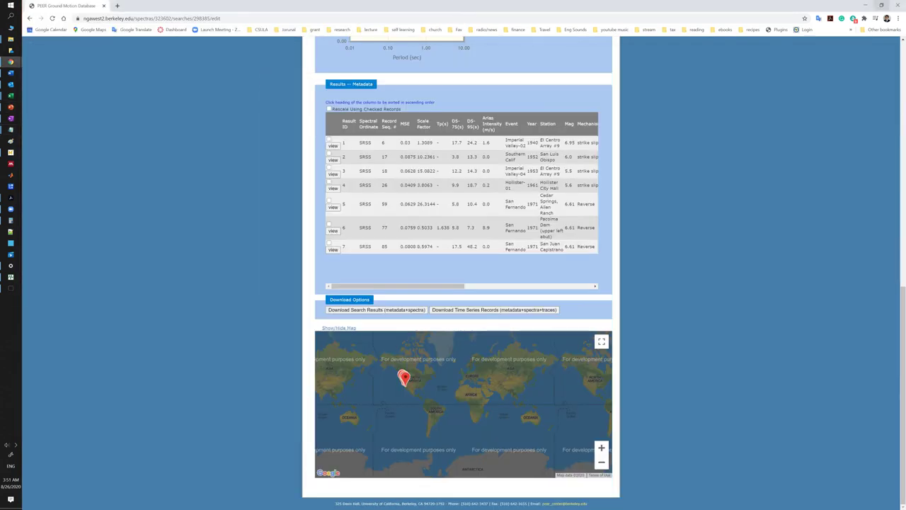